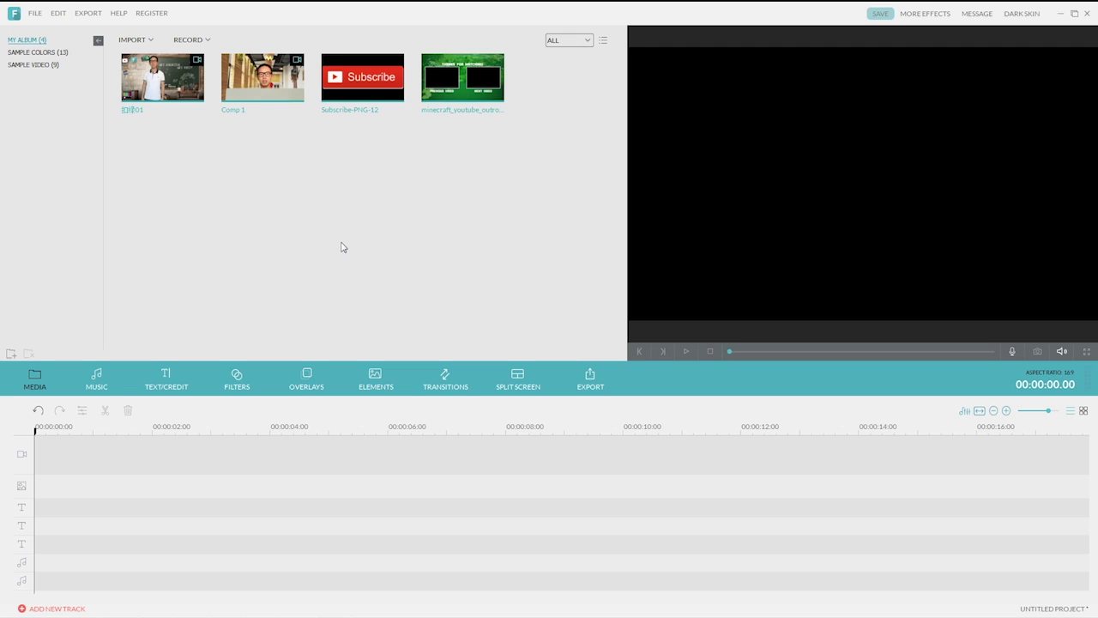
Enlarge Comp 1 to fill the Next Video frame over the Minecraft outro and play to check
{"action": "left_click", "coordinate": [488, 87]}
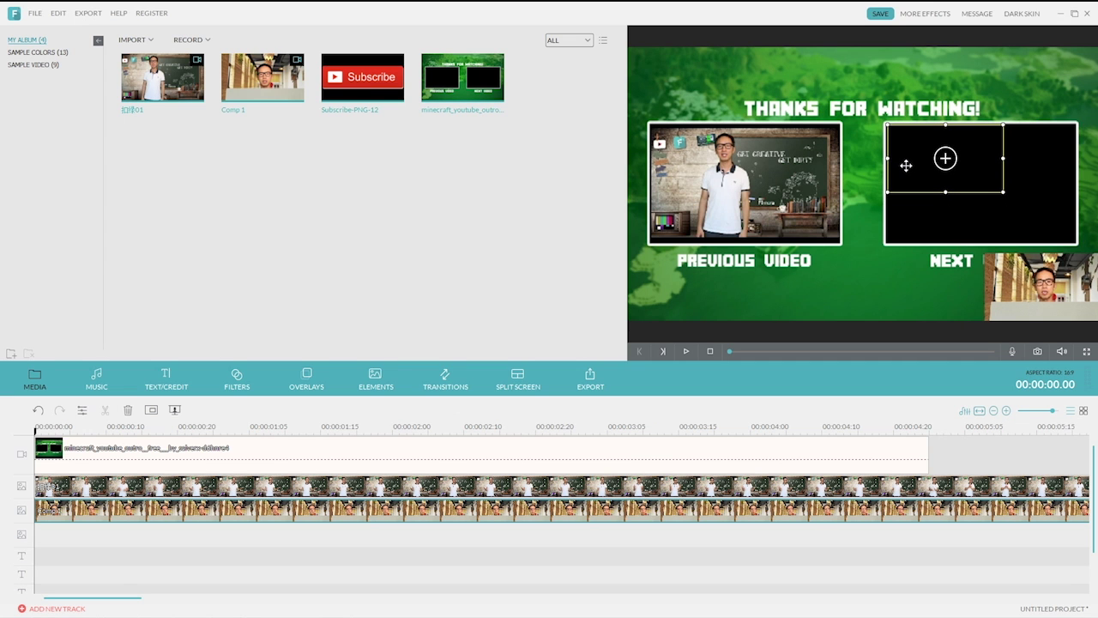
{"action": "left_click_drag", "start_coordinate": [906, 164], "coordinate": [905, 167]}
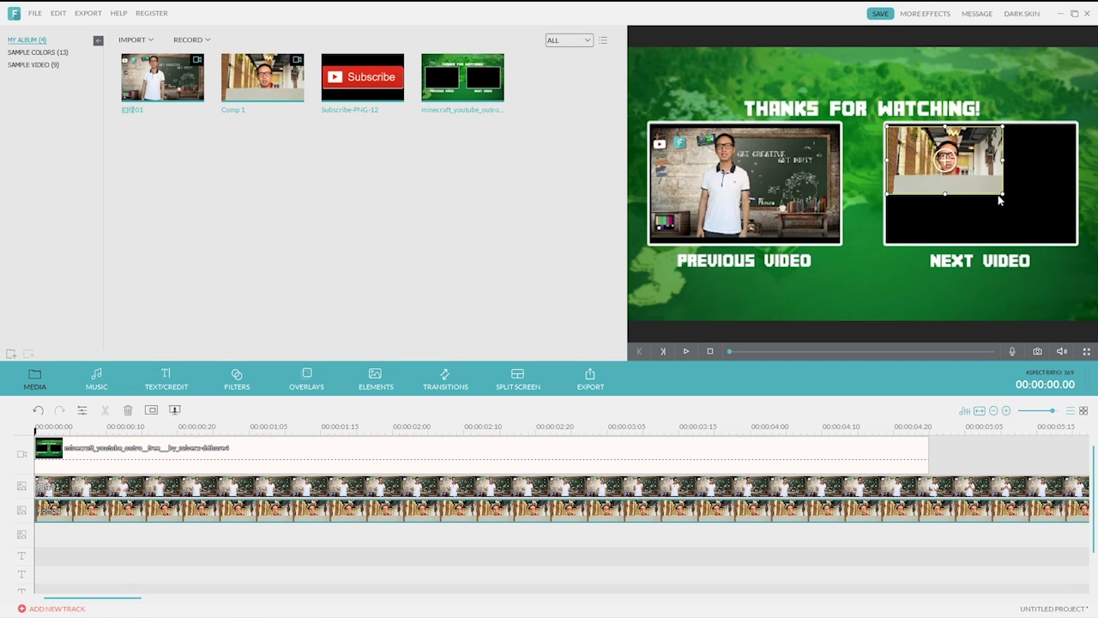
{"action": "left_click_drag", "start_coordinate": [1005, 195], "coordinate": [1076, 238]}
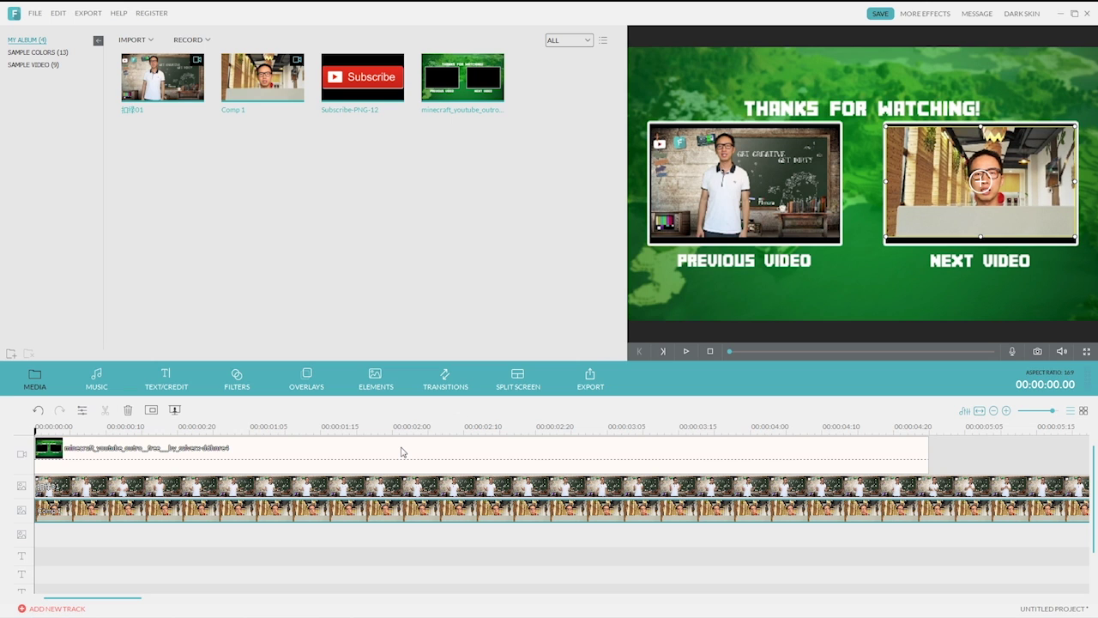
{"action": "key", "text": "space"}
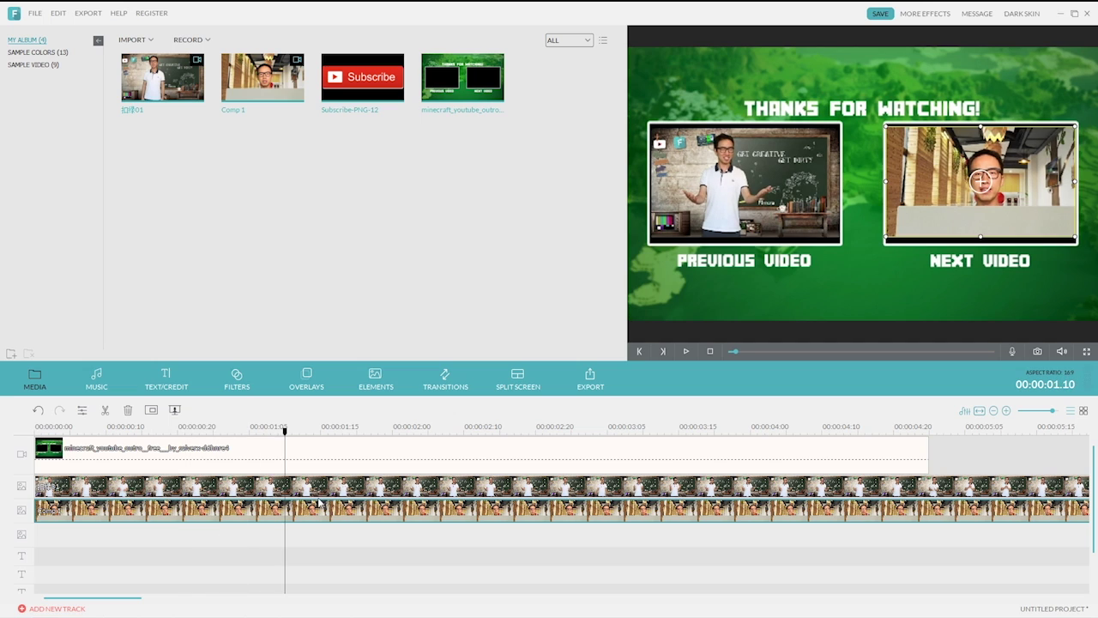
{"action": "left_click", "coordinate": [284, 486]}
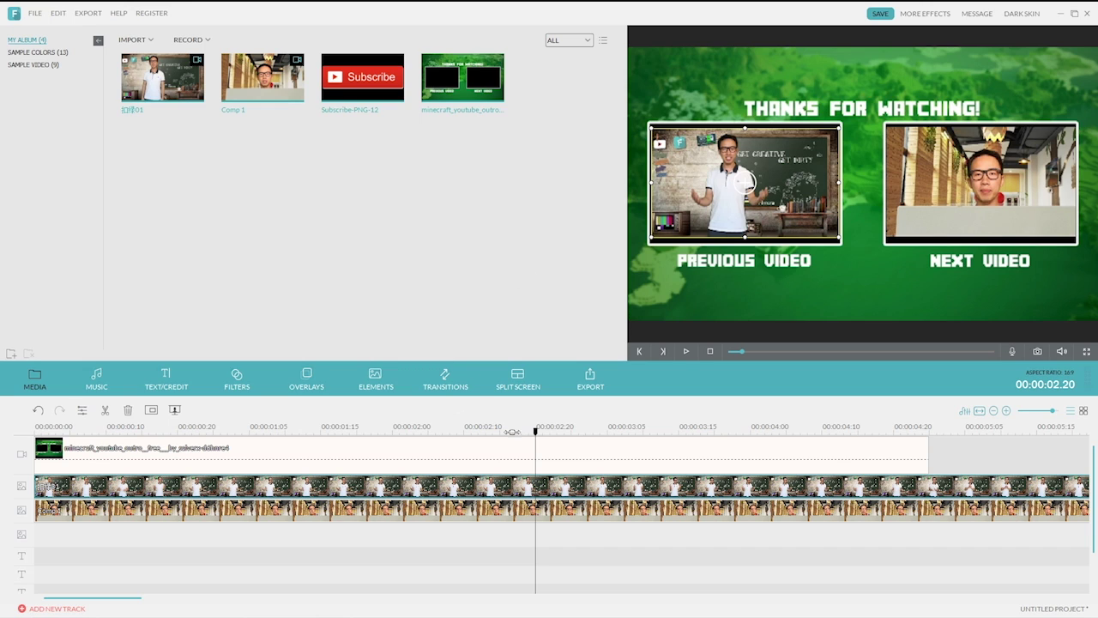
Delete the Minecraft outro background clip and return the playhead to the start
{"action": "left_click", "coordinate": [459, 454]}
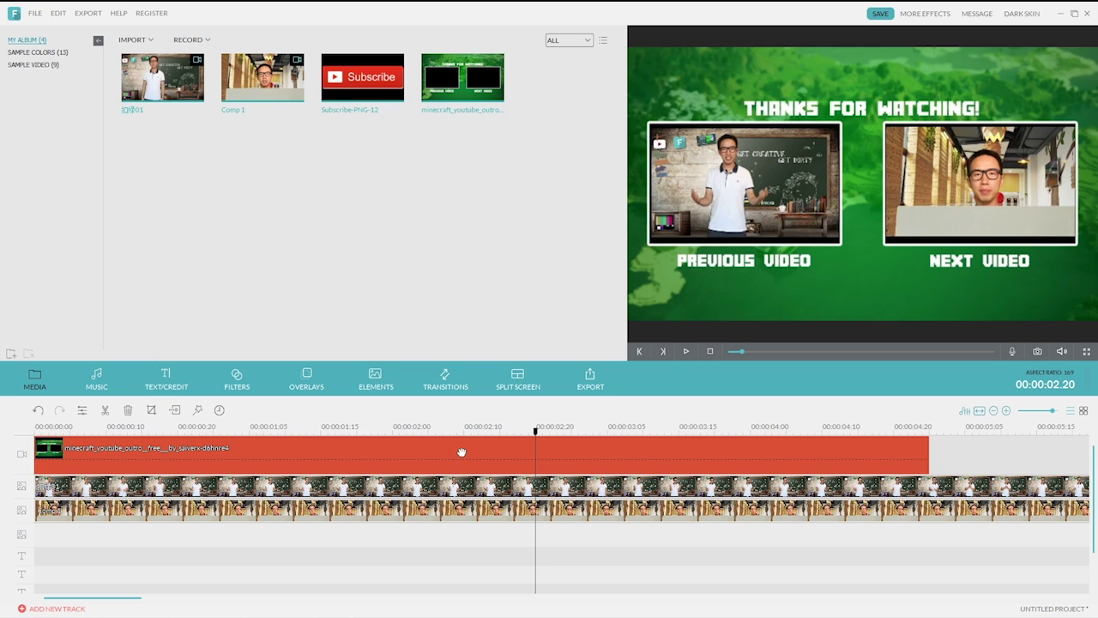
{"action": "key", "text": "Delete"}
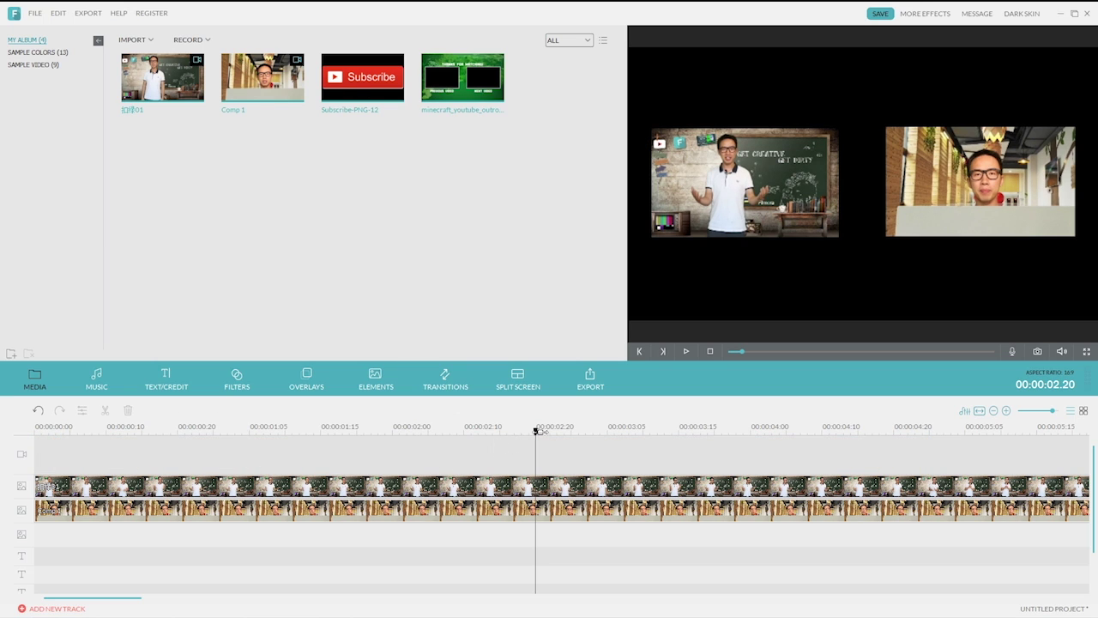
{"action": "left_click_drag", "start_coordinate": [537, 434], "coordinate": [40, 429]}
Add the Retro 80's 'Make it so!' overlay to the timeline and preview it
{"action": "left_click", "coordinate": [306, 377]}
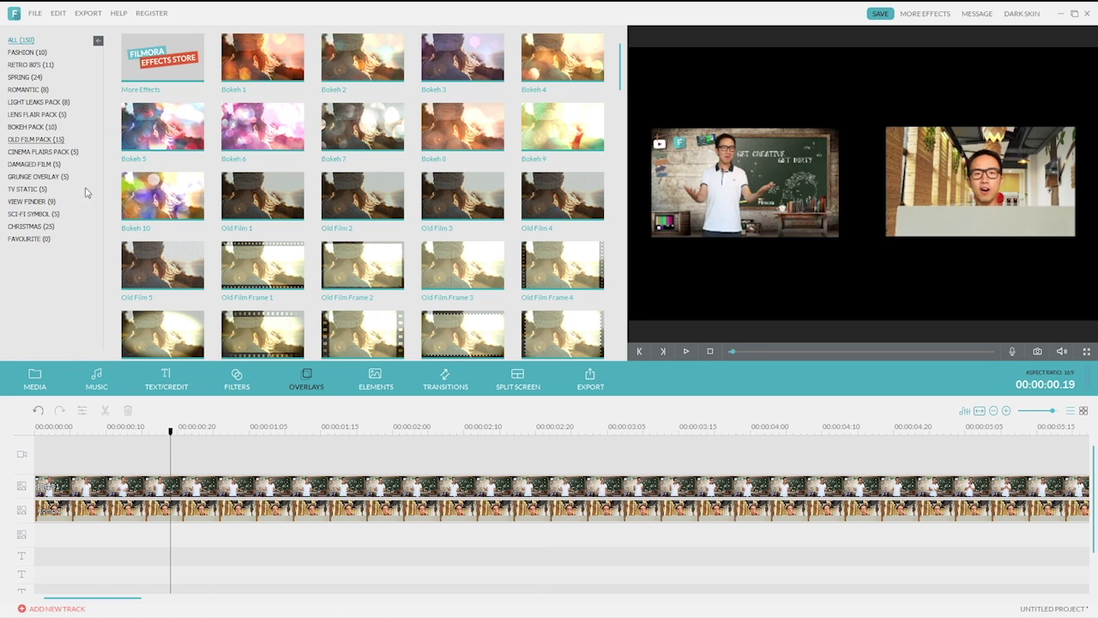
{"action": "left_click", "coordinate": [34, 66]}
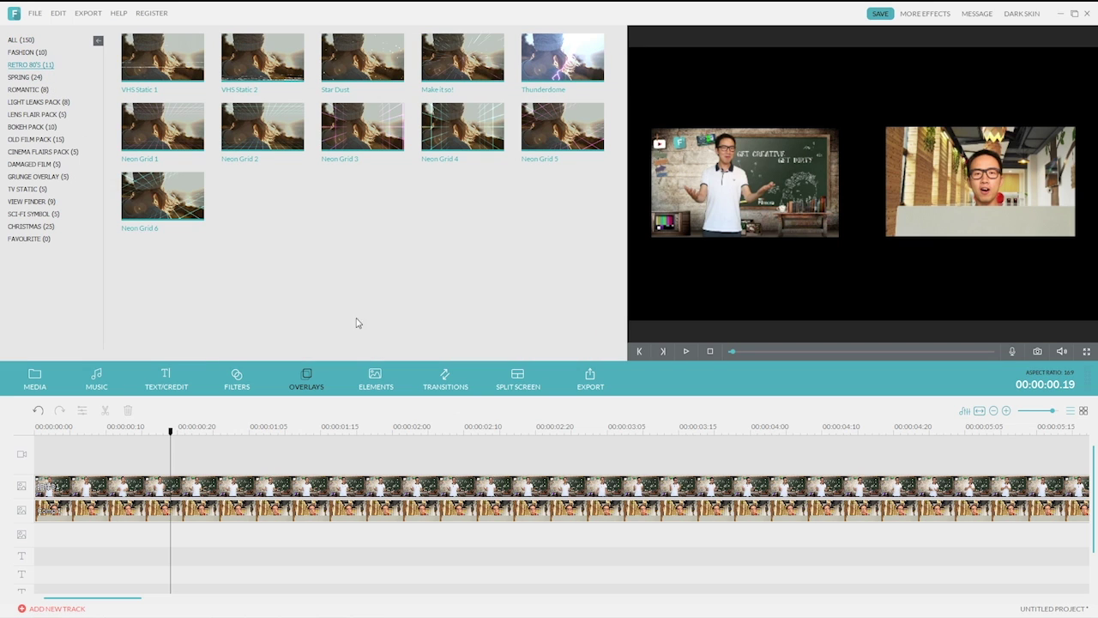
{"action": "left_click", "coordinate": [488, 77]}
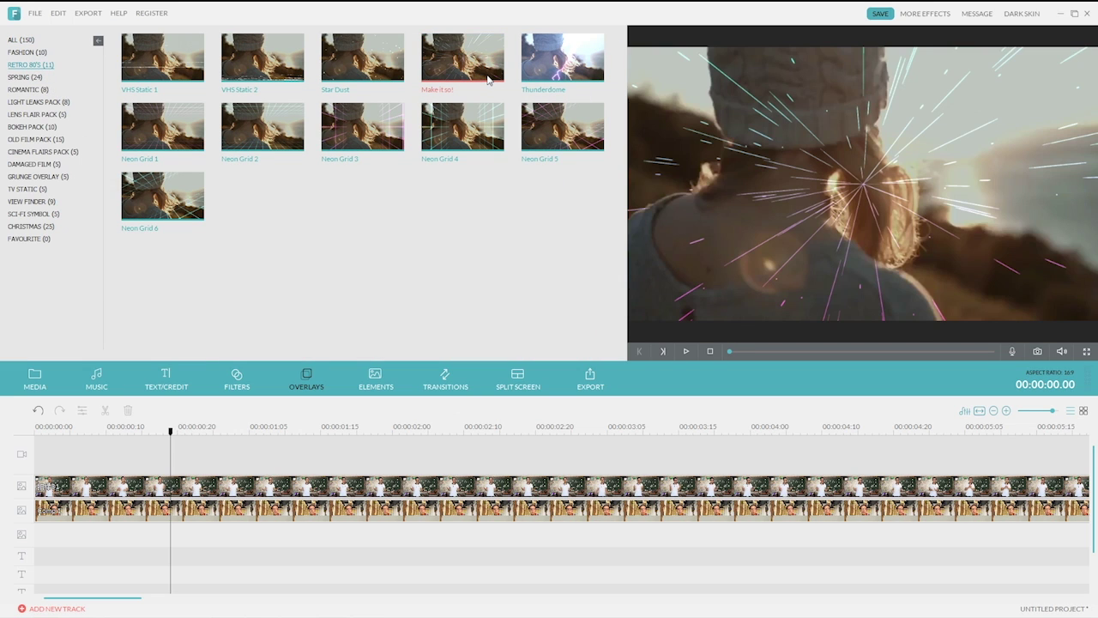
{"action": "left_click_drag", "start_coordinate": [462, 58], "coordinate": [39, 484]}
{"action": "key", "text": "space"}
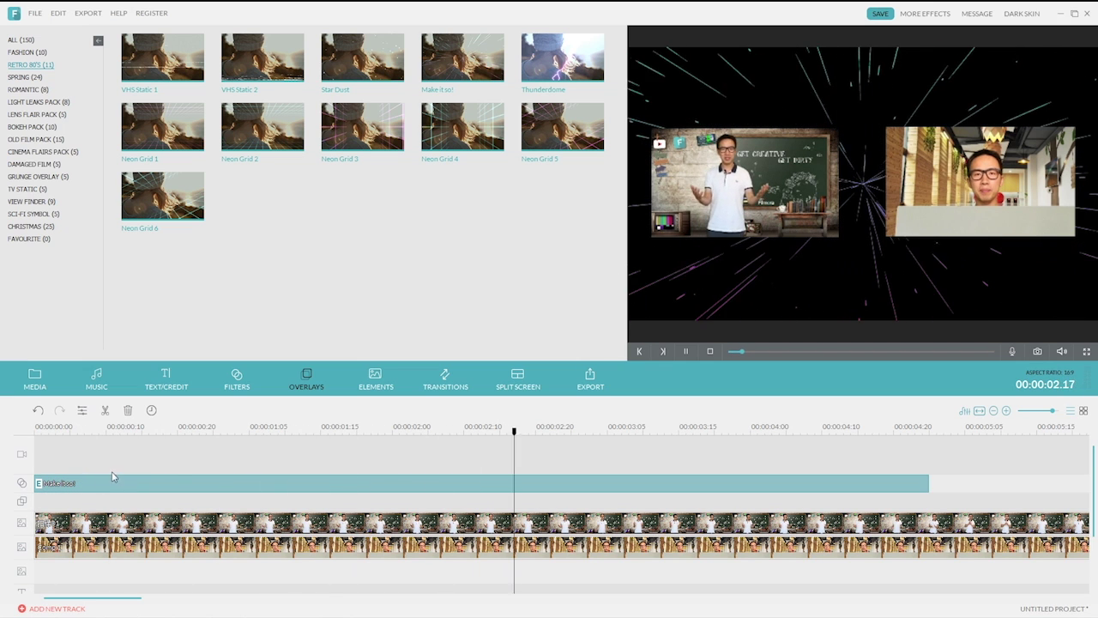
{"action": "key", "text": "space"}
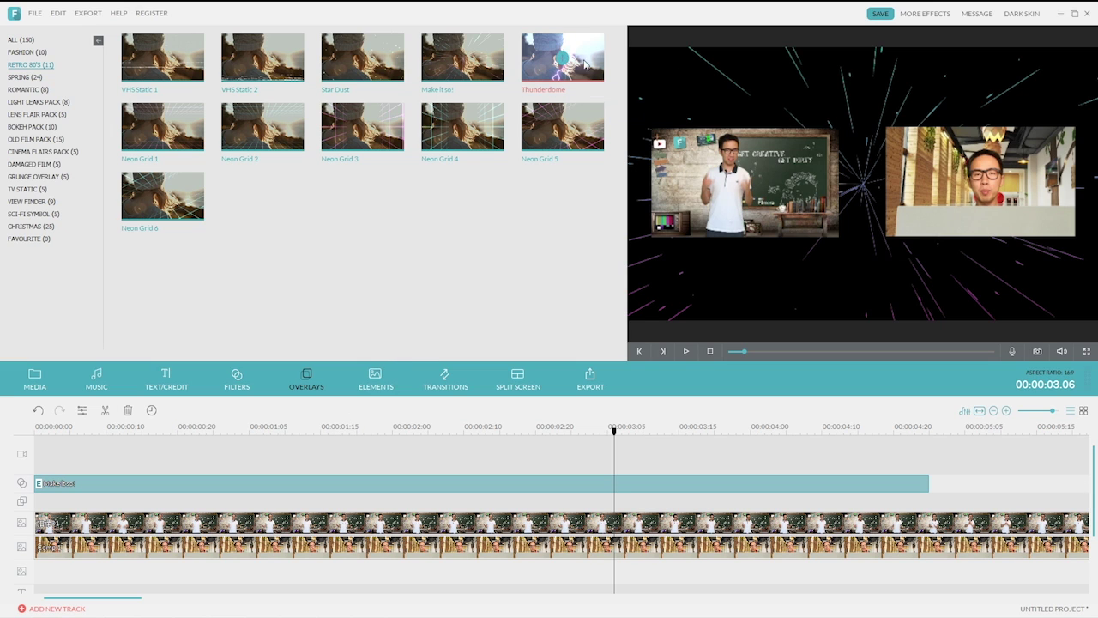
Add the 'Thunderdome' overlay and play both overlays together
{"action": "left_click_drag", "start_coordinate": [563, 59], "coordinate": [40, 507]}
{"action": "key", "text": "space"}
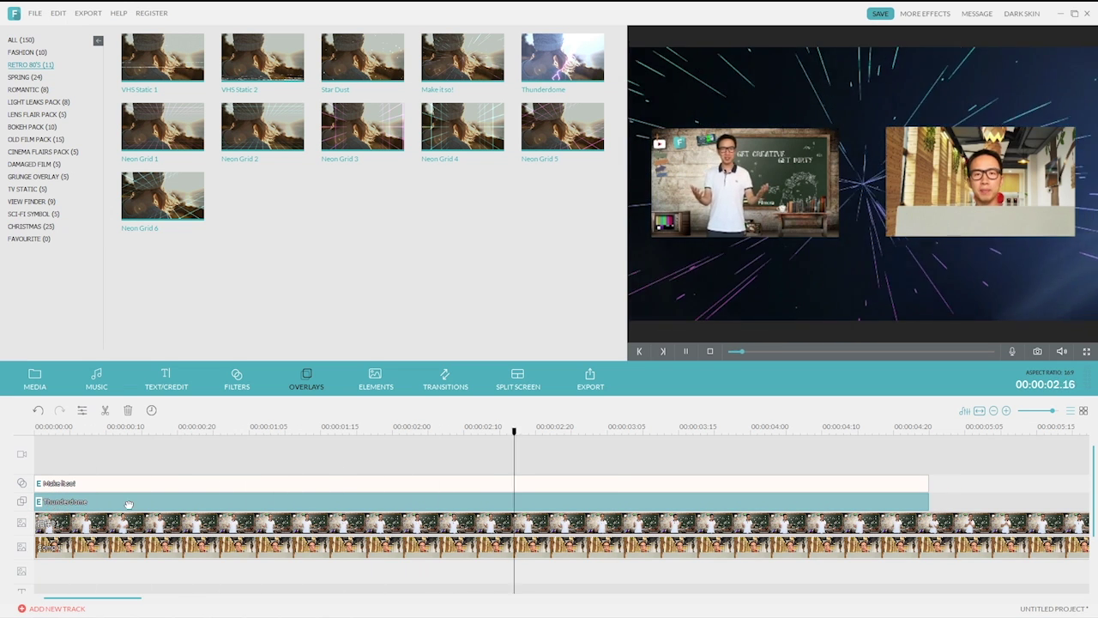
{"action": "key", "text": "space"}
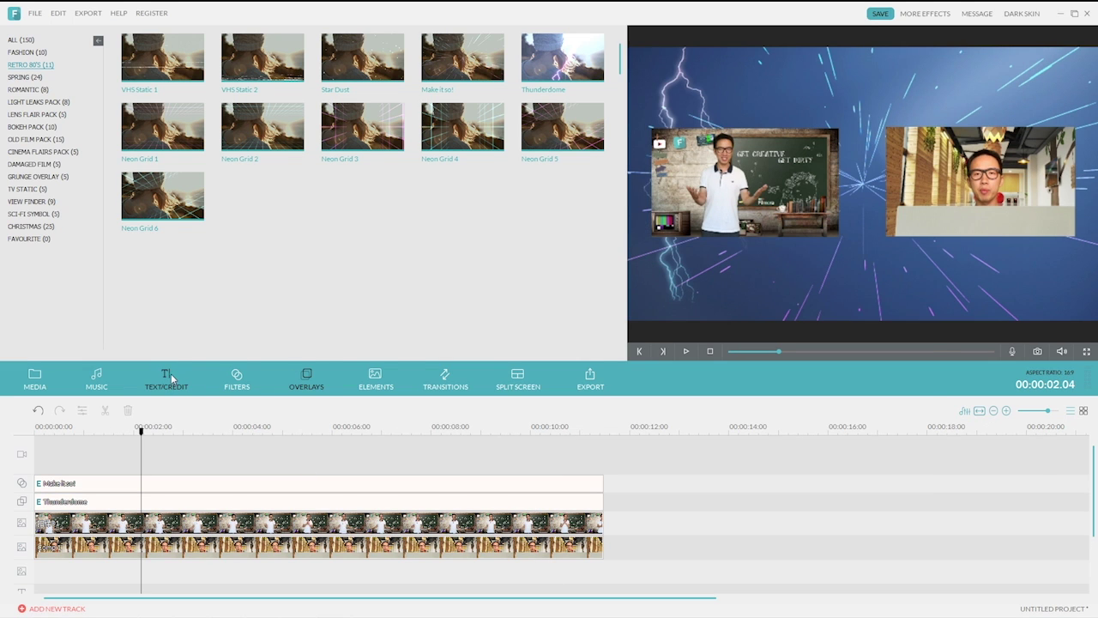
{"action": "left_click", "coordinate": [169, 378]}
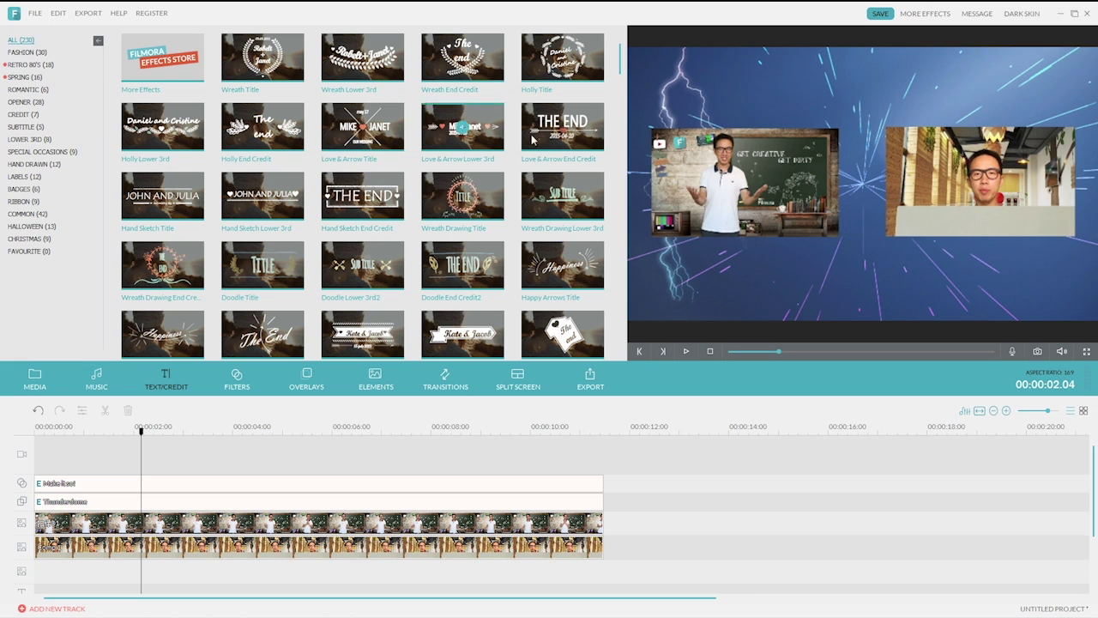
Place the Common 'Rotate in and Fade in' title at the timeline start and preview 'Text Here'
{"action": "left_click_drag", "start_coordinate": [622, 60], "coordinate": [623, 116]}
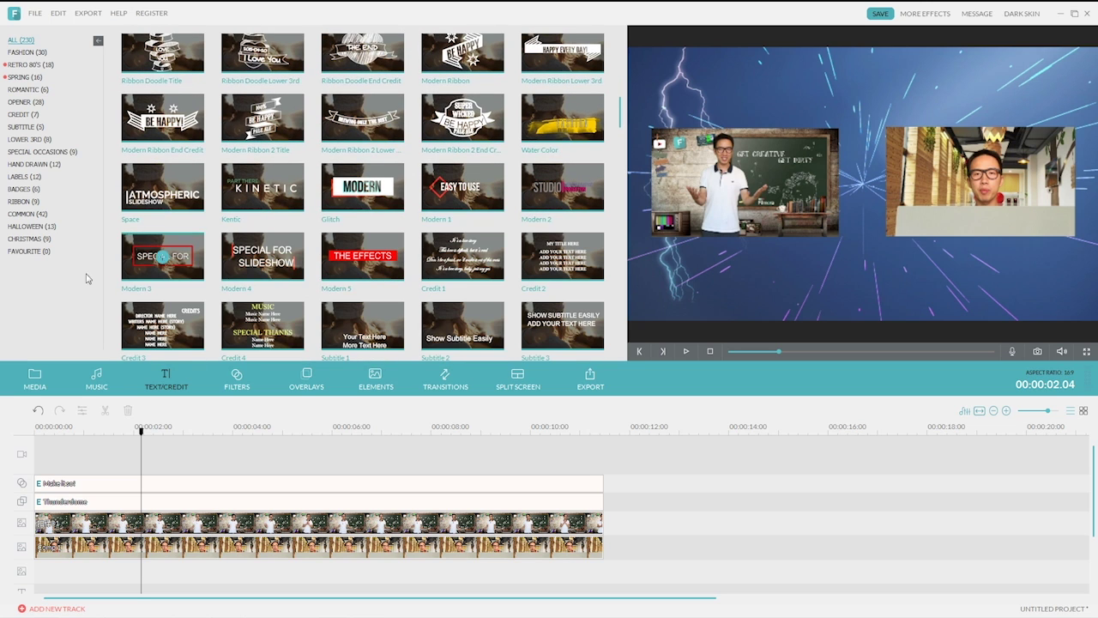
{"action": "left_click", "coordinate": [28, 214]}
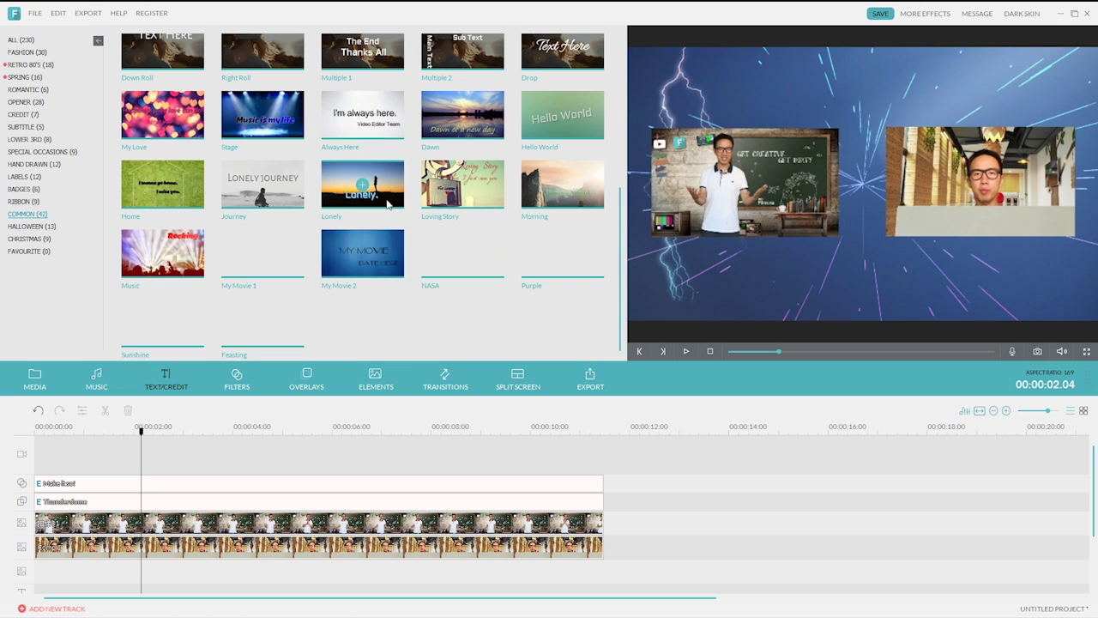
{"action": "left_click_drag", "start_coordinate": [621, 226], "coordinate": [627, 116]}
{"action": "scroll", "coordinate": [627, 116], "scroll_direction": "down", "scroll_amount": 1}
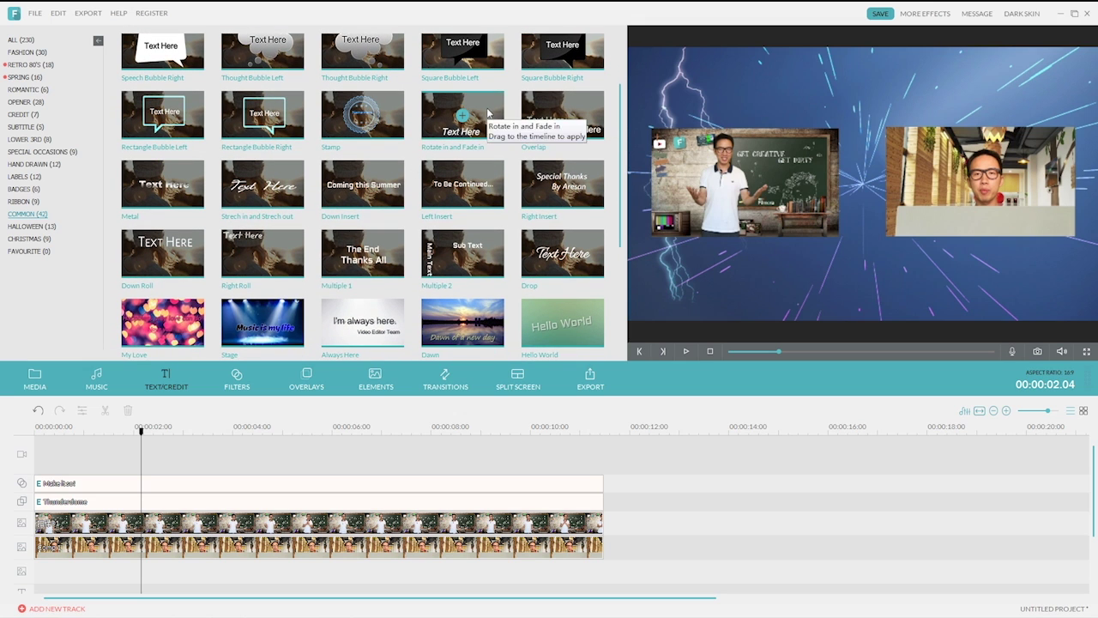
{"action": "left_click", "coordinate": [487, 112]}
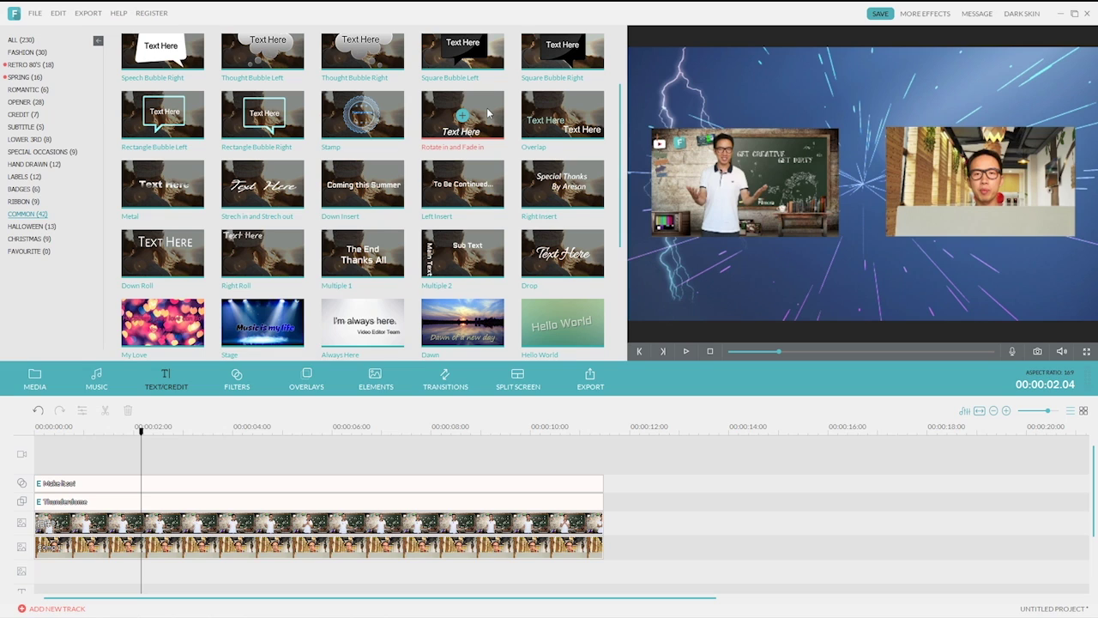
{"action": "left_click_drag", "start_coordinate": [487, 113], "coordinate": [43, 549]}
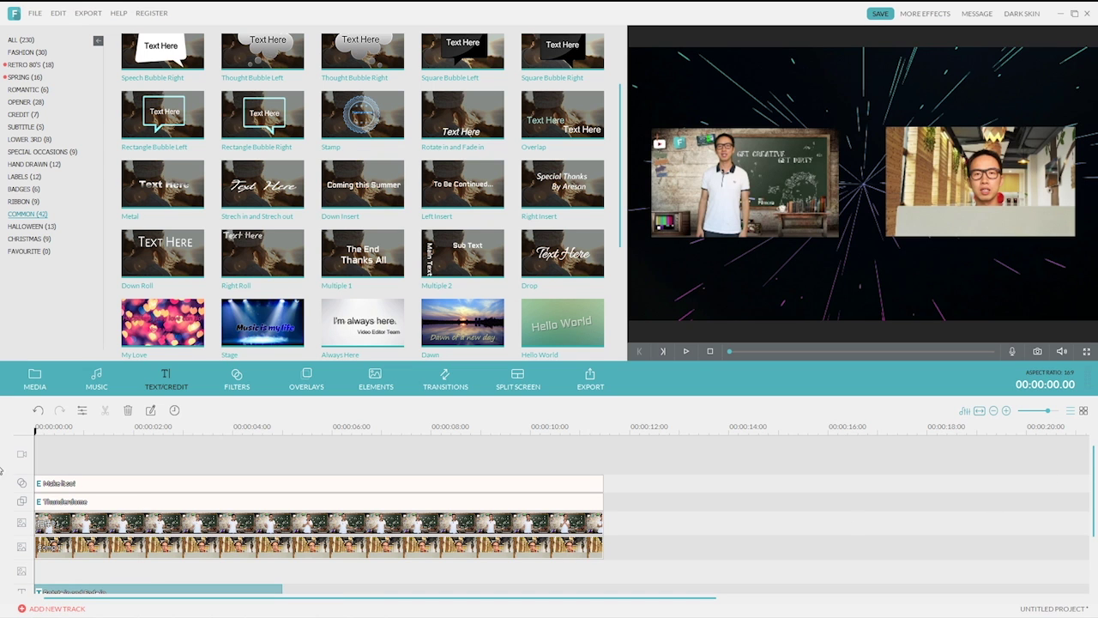
{"action": "scroll", "coordinate": [1086, 464], "scroll_direction": "down", "scroll_amount": 3}
{"action": "key", "text": "space"}
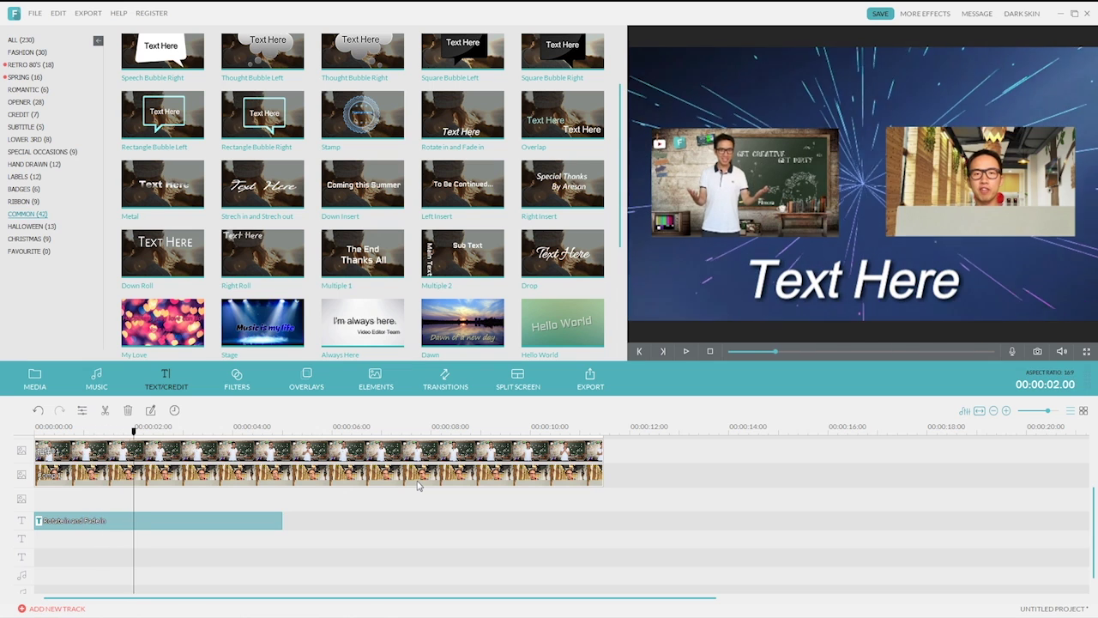
{"action": "key", "text": "space"}
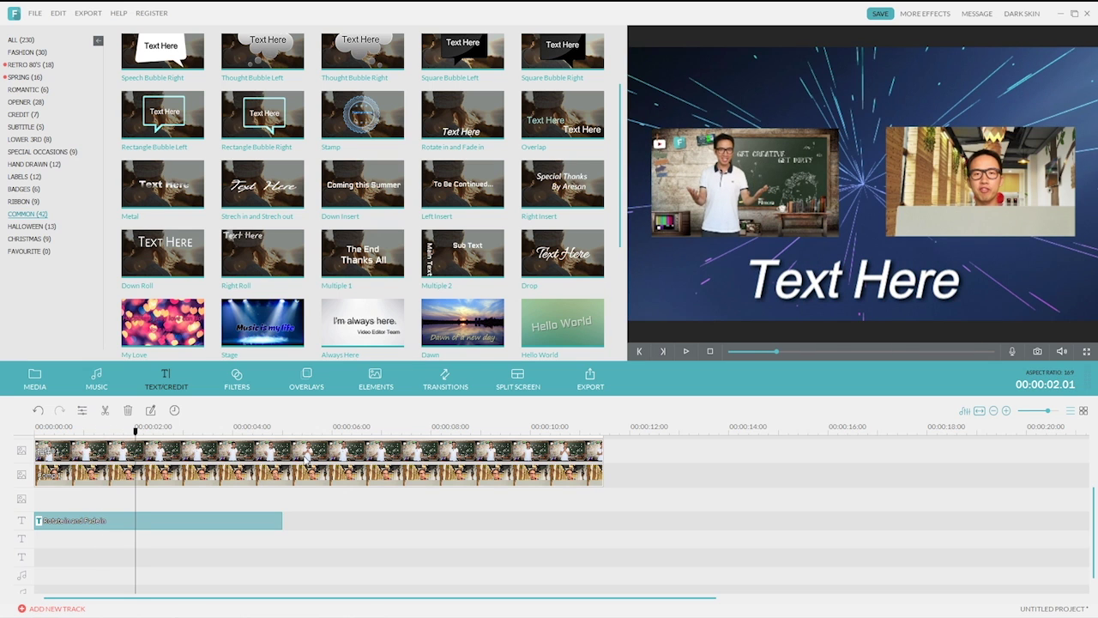
{"action": "double_click", "coordinate": [186, 525]}
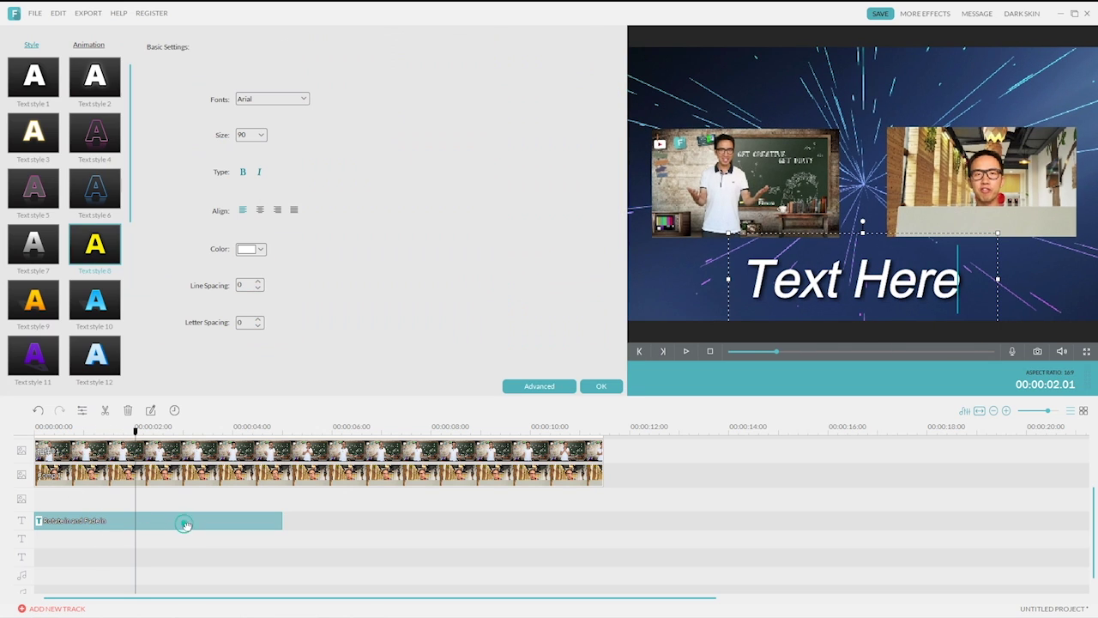
Check the title's animation presets and preview the outro from the beginning
{"action": "left_click", "coordinate": [88, 47]}
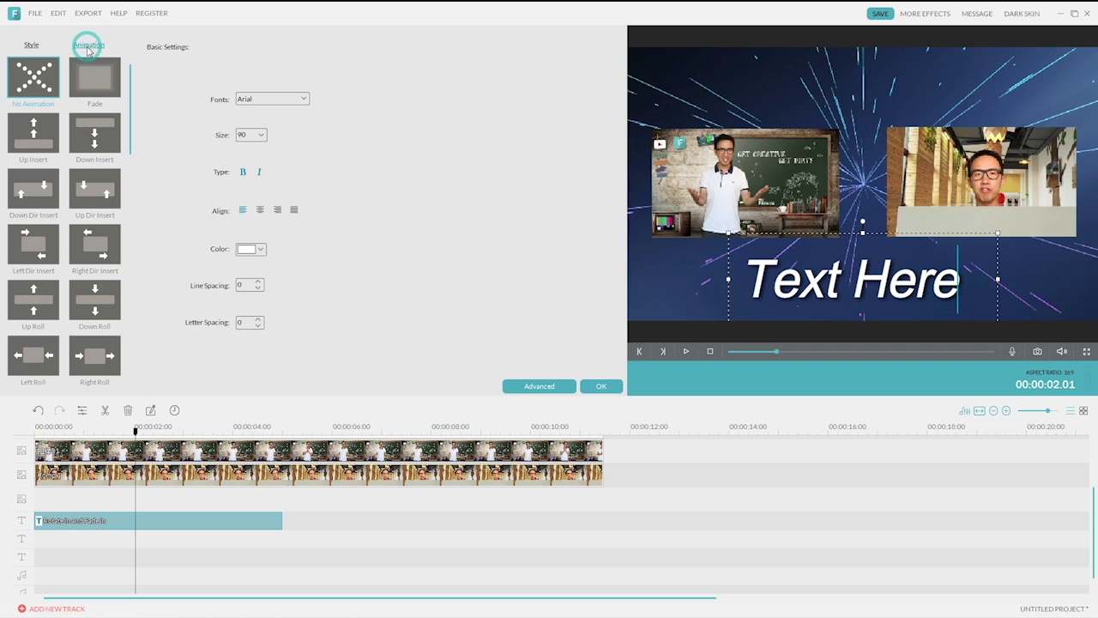
{"action": "left_click", "coordinate": [36, 78]}
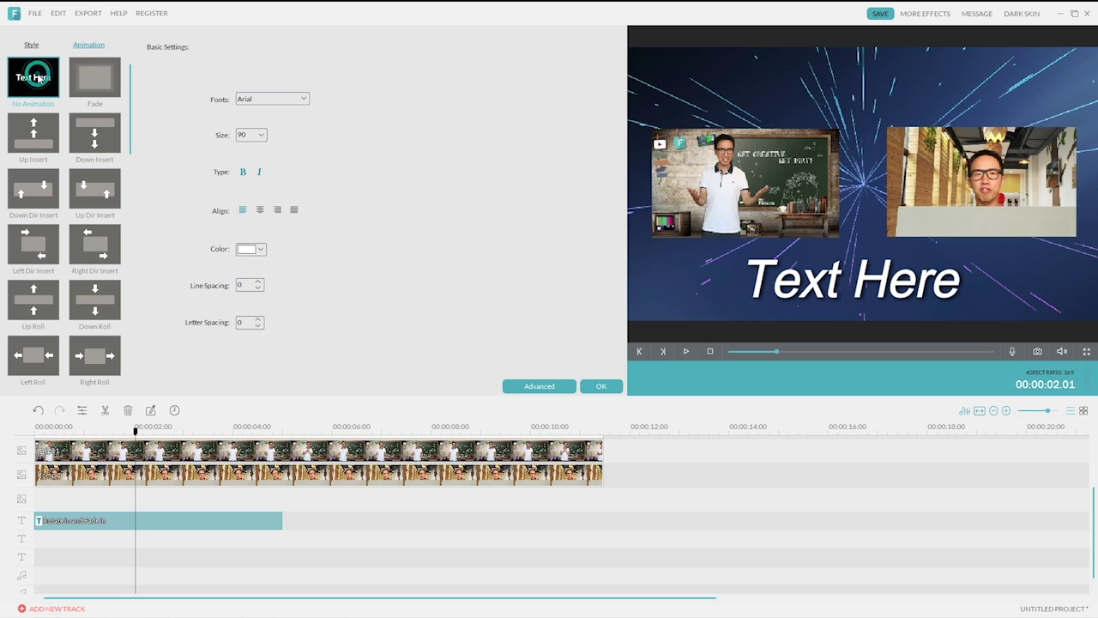
{"action": "left_click", "coordinate": [135, 429]}
{"action": "left_click", "coordinate": [39, 439]}
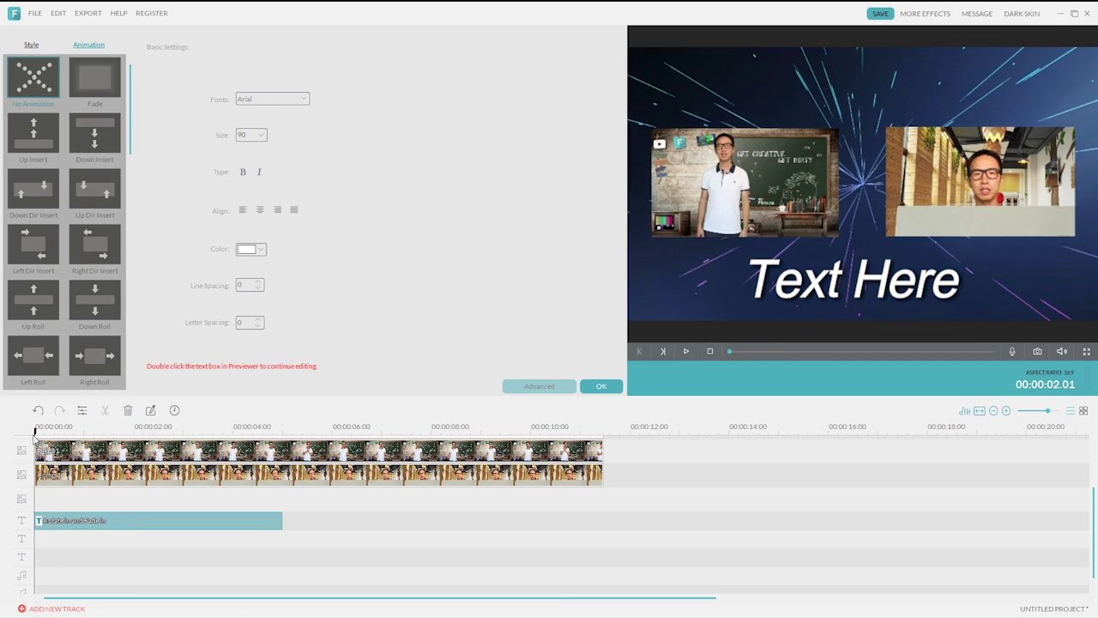
{"action": "key", "text": "space"}
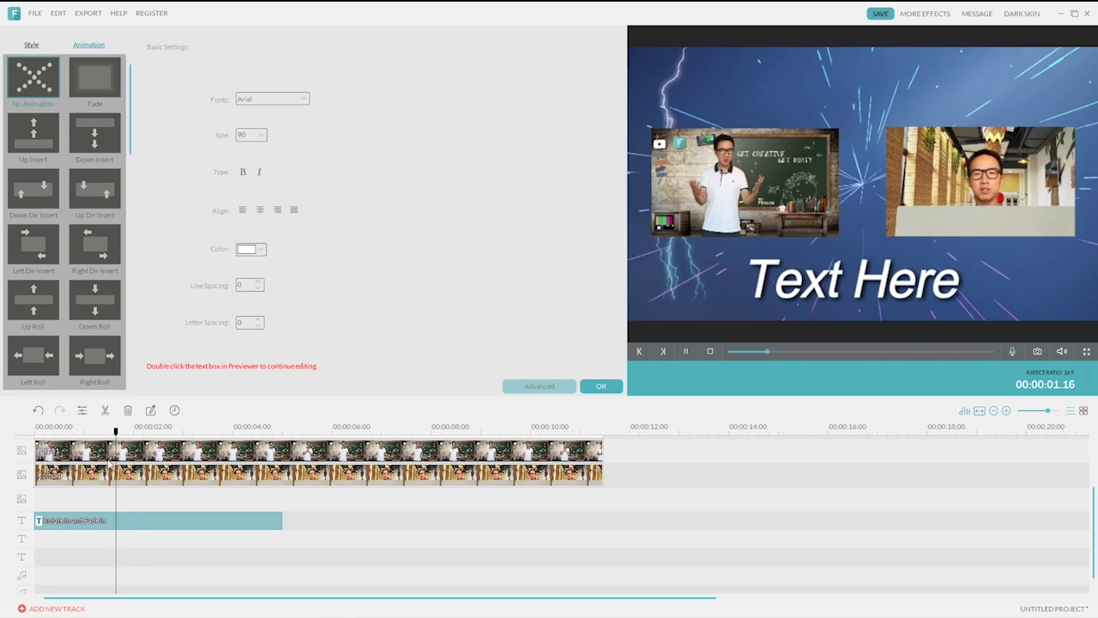
{"action": "key", "text": "space"}
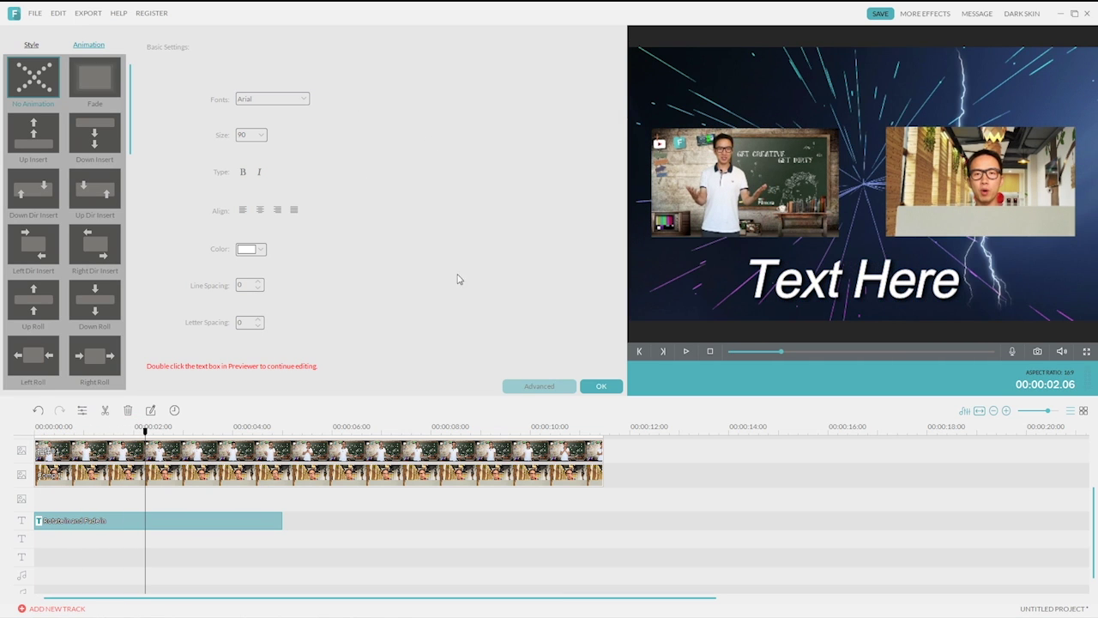
Set the title to Arial Black, size 48, and move it to the top of the frame
{"action": "double_click", "coordinate": [187, 525]}
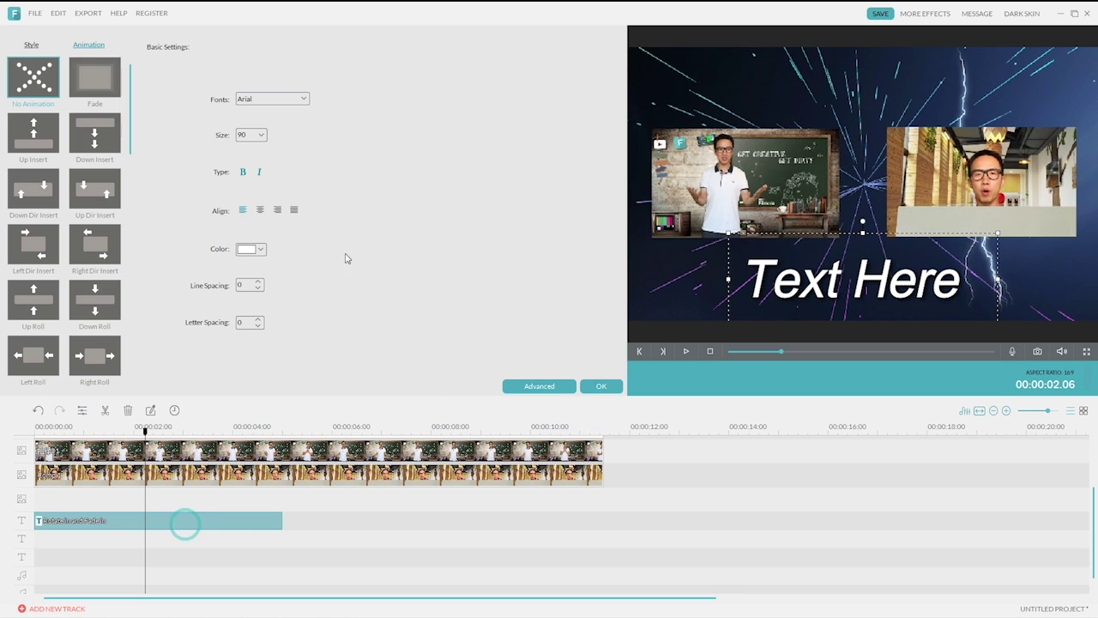
{"action": "left_click", "coordinate": [307, 99]}
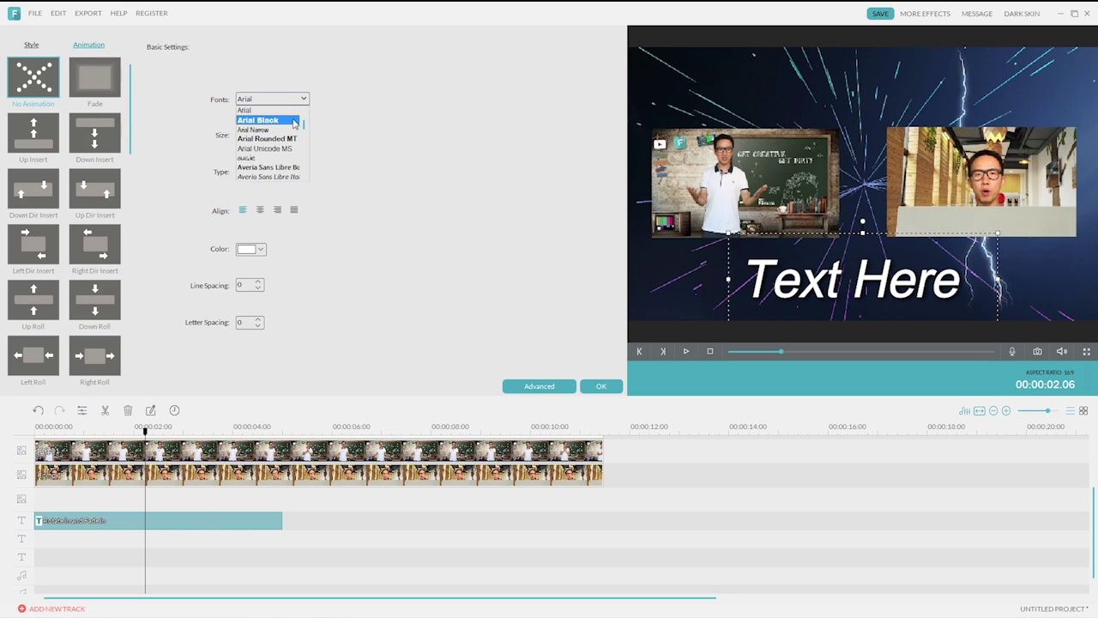
{"action": "left_click", "coordinate": [287, 121]}
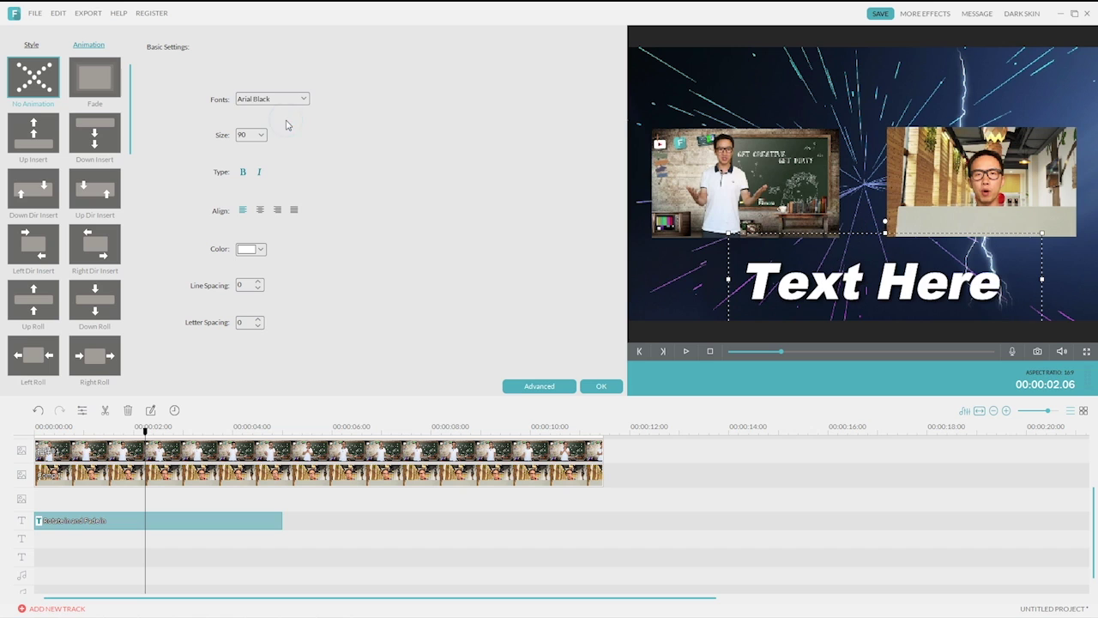
{"action": "left_click_drag", "start_coordinate": [885, 229], "coordinate": [883, 49]}
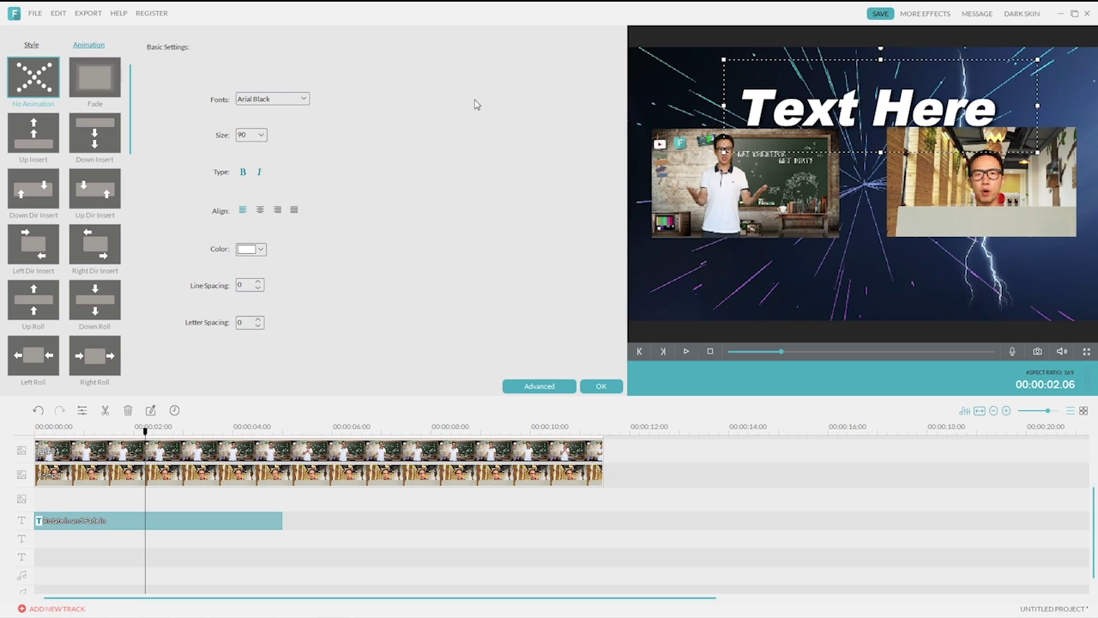
{"action": "left_click", "coordinate": [260, 135]}
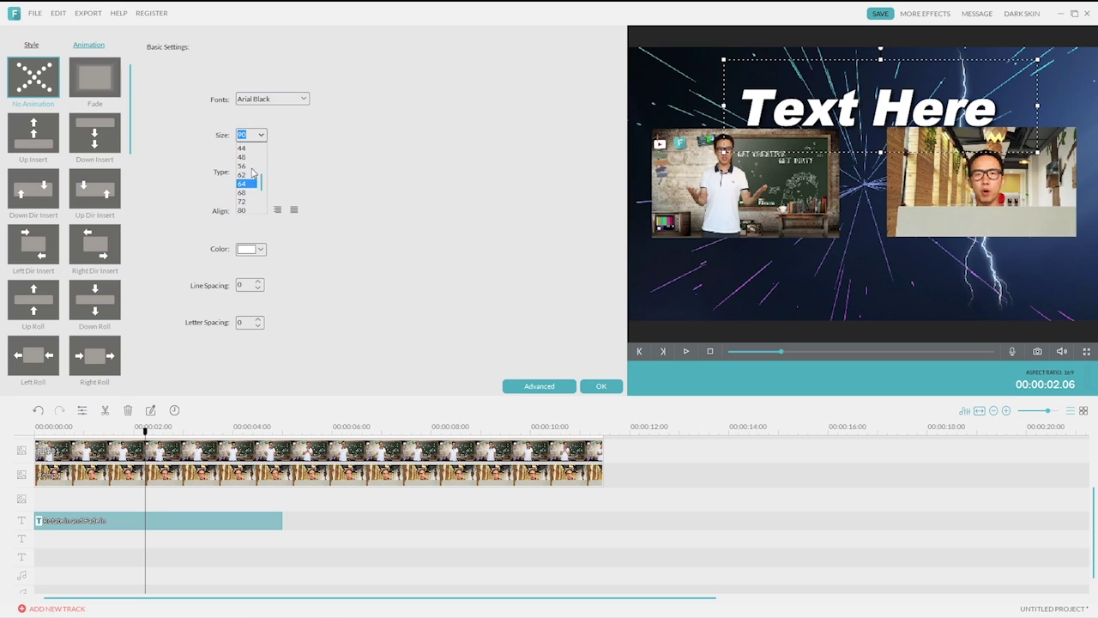
{"action": "left_click", "coordinate": [249, 165]}
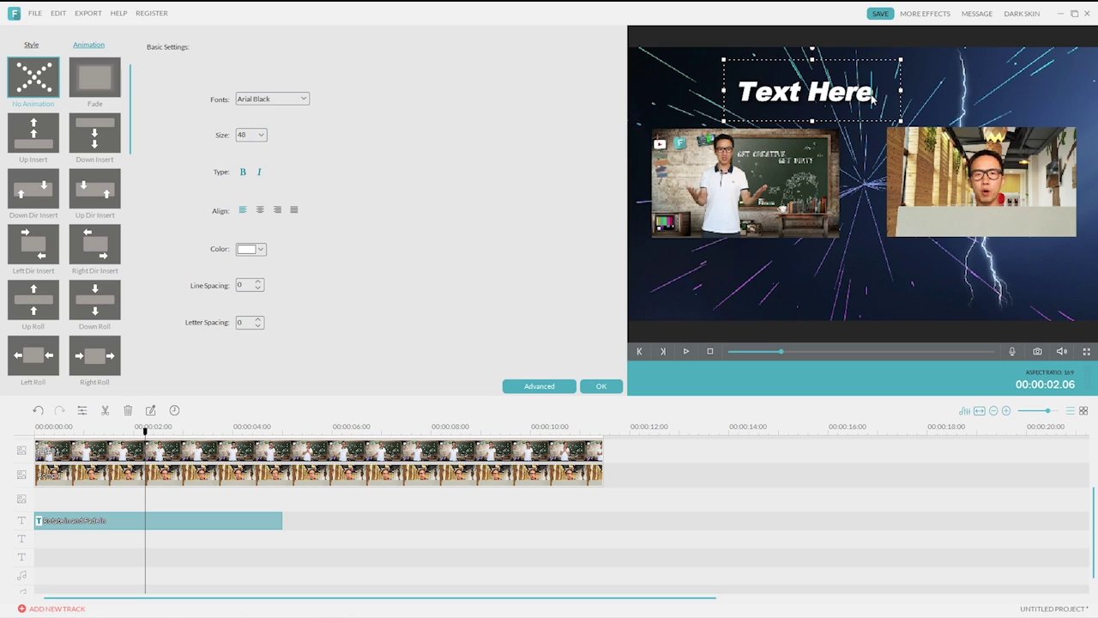
Replace 'Text Here' with 'Thanks For Watching' and nudge the title slightly down
{"action": "left_click_drag", "start_coordinate": [872, 99], "coordinate": [738, 100]}
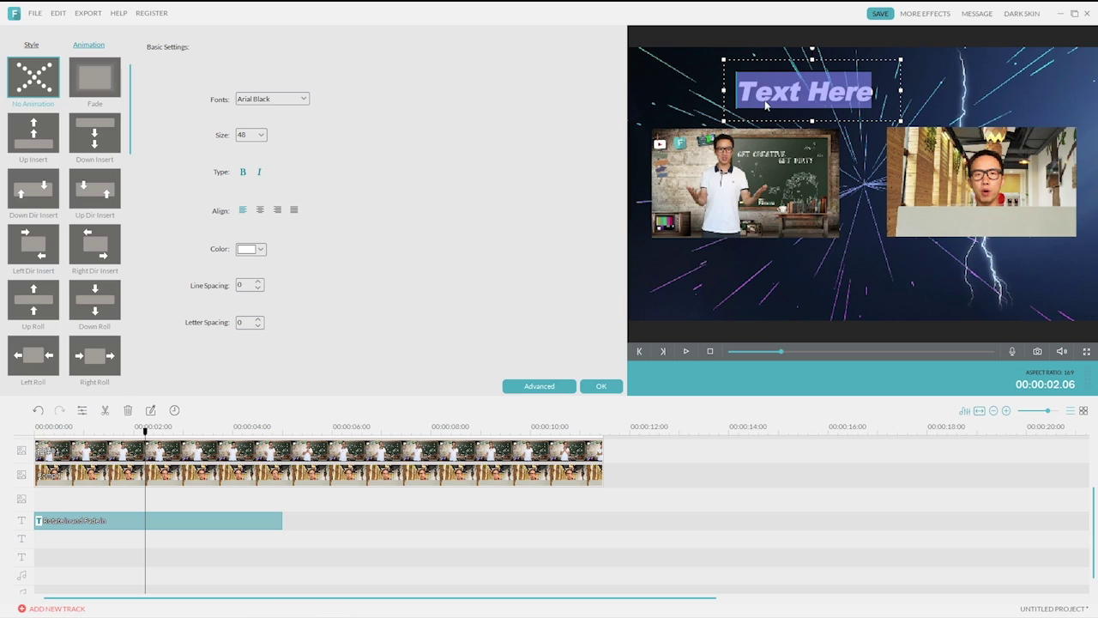
{"action": "type", "text": "Thanks"}
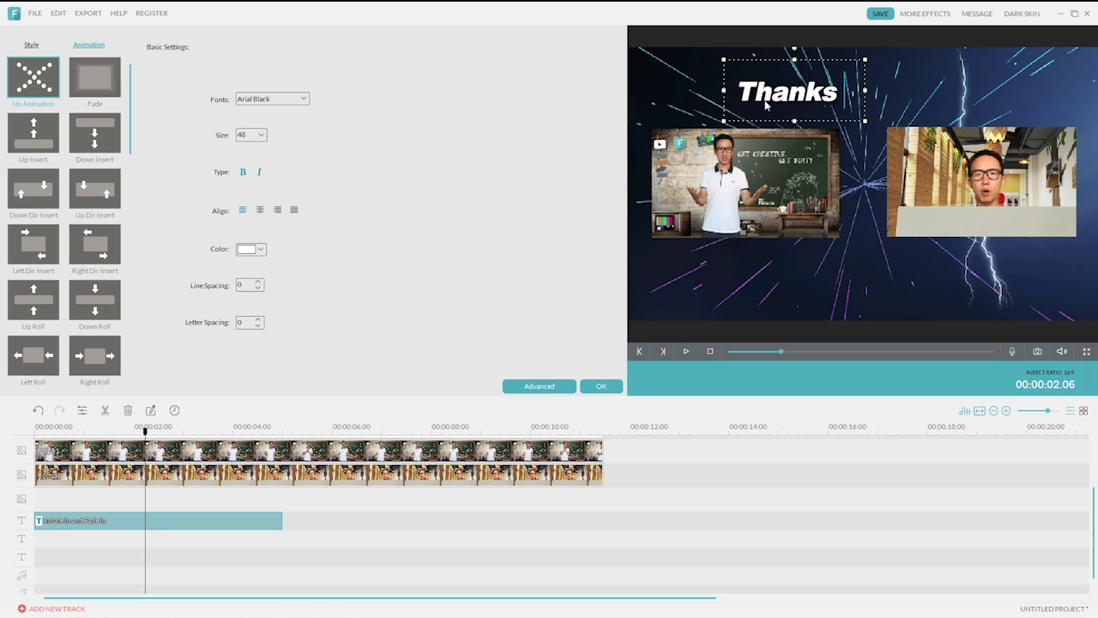
{"action": "type", "text": " For Wat"}
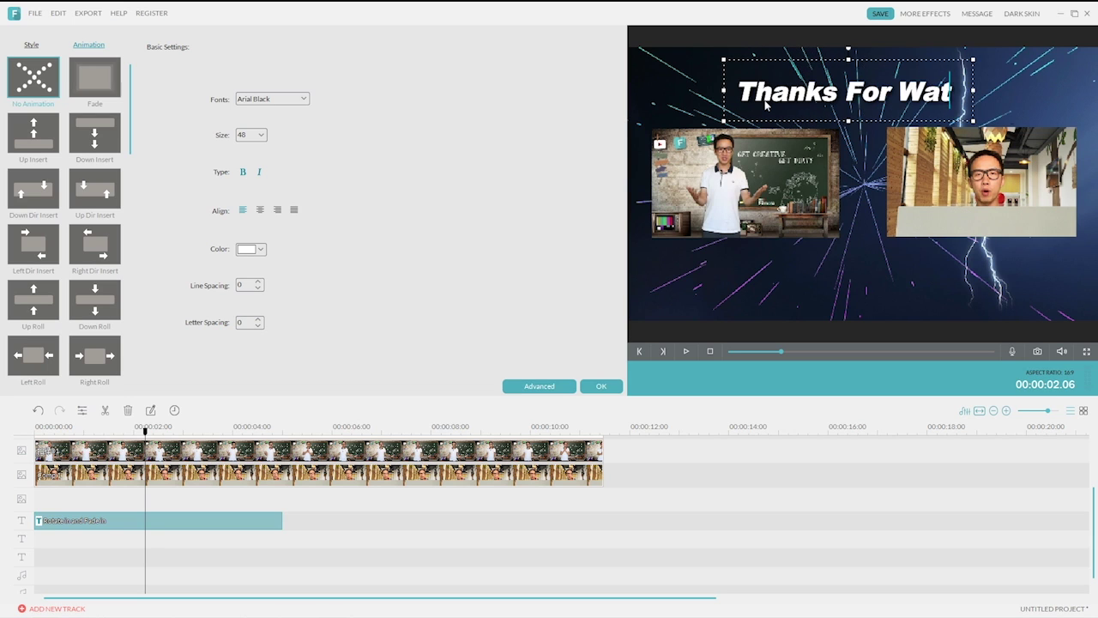
{"action": "type", "text": "ching"}
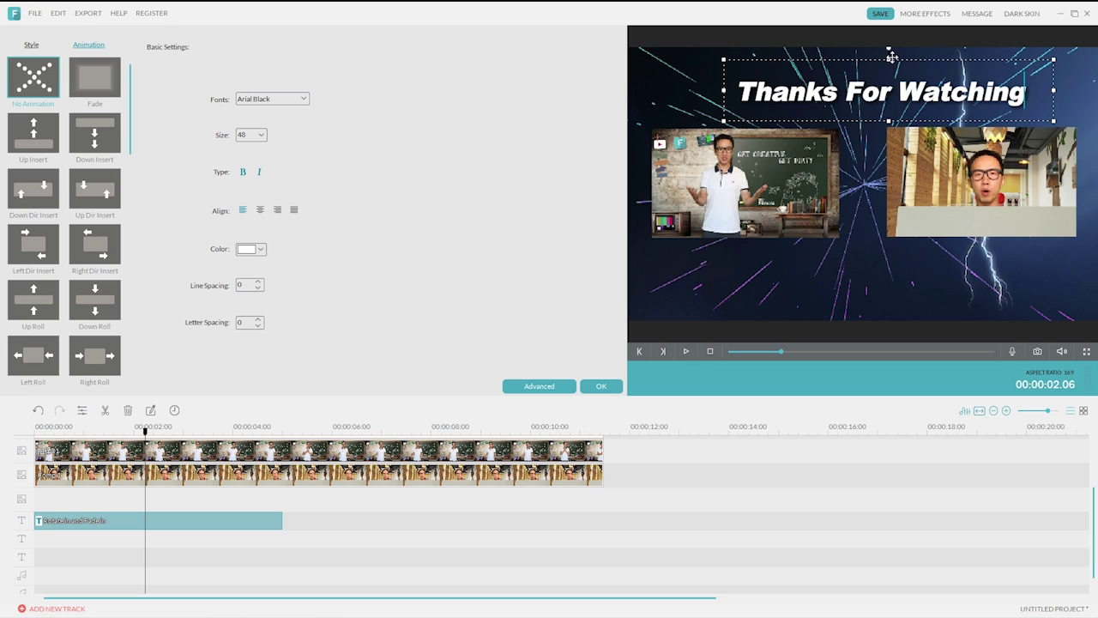
{"action": "left_click_drag", "start_coordinate": [888, 58], "coordinate": [887, 68]}
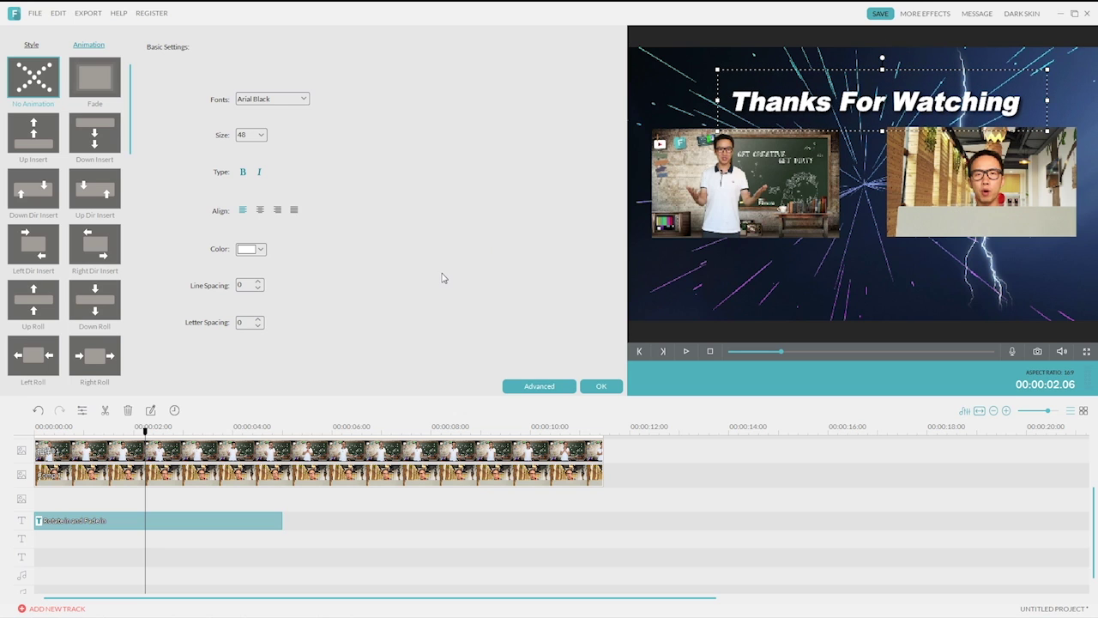
{"action": "left_click", "coordinate": [31, 45]}
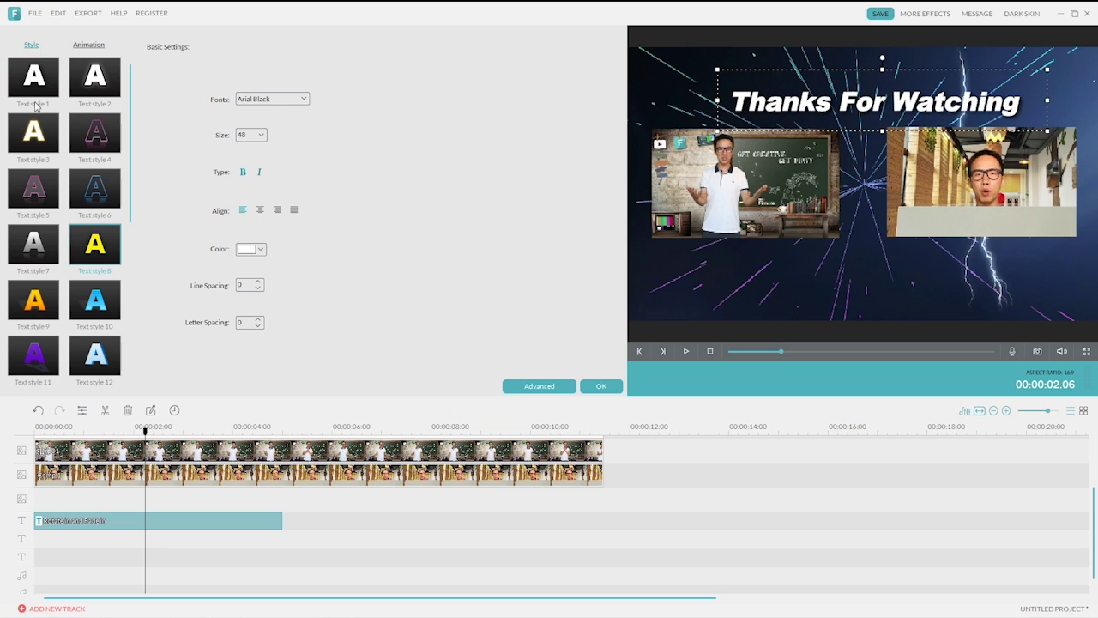
Try yellow, purple, pink, blue and outlined text styles on the title
{"action": "left_click", "coordinate": [99, 242]}
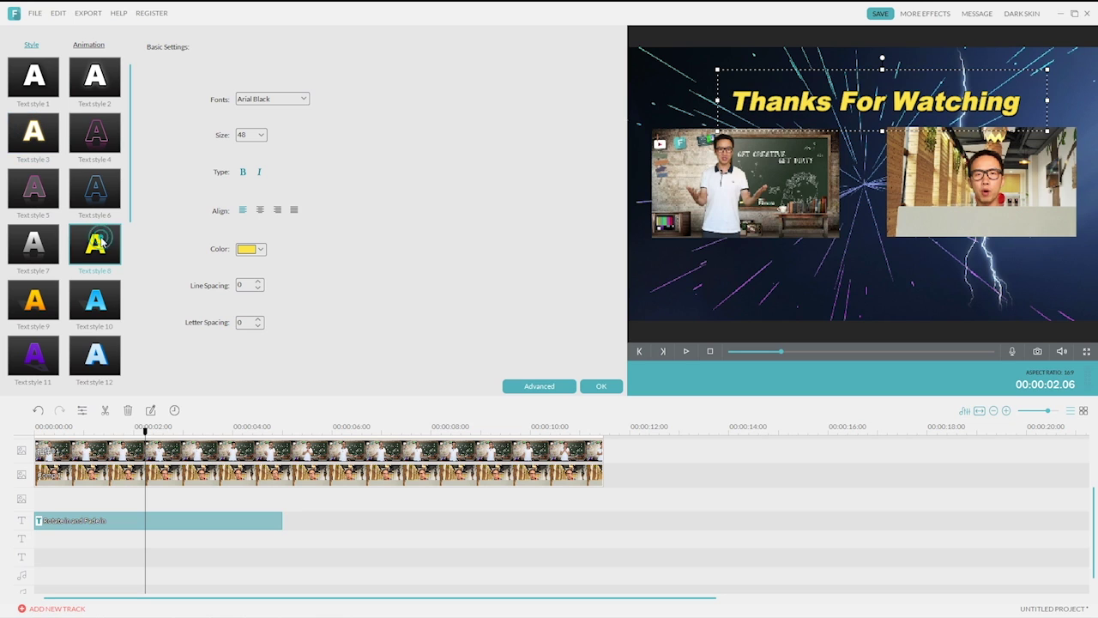
{"action": "left_click", "coordinate": [40, 339]}
{"action": "left_click", "coordinate": [46, 200]}
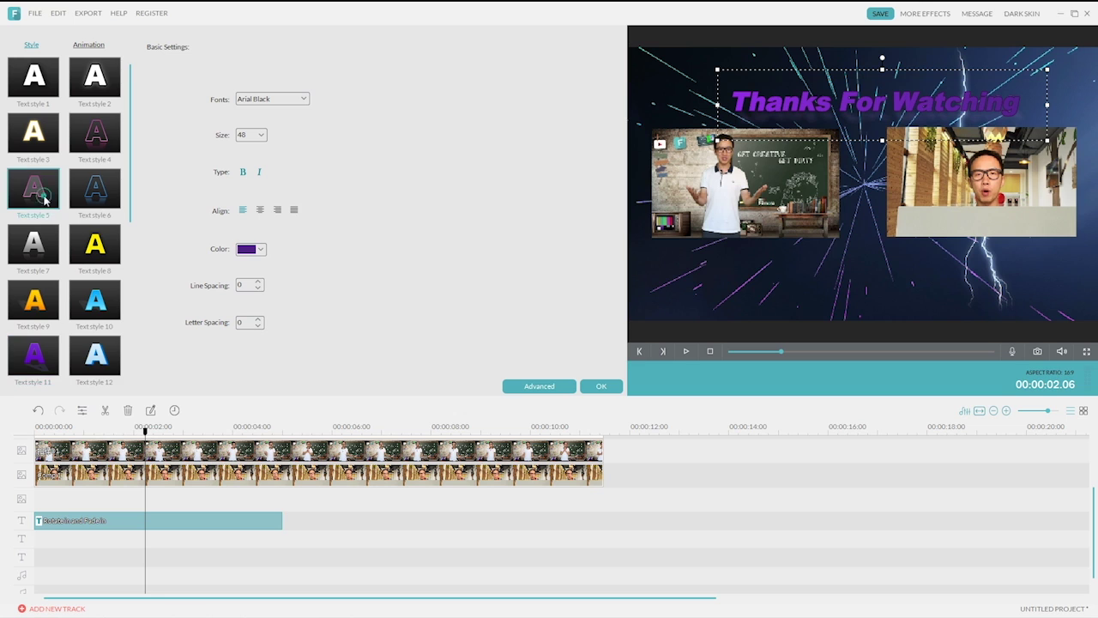
{"action": "scroll", "coordinate": [130, 191], "scroll_direction": "down", "scroll_amount": 5}
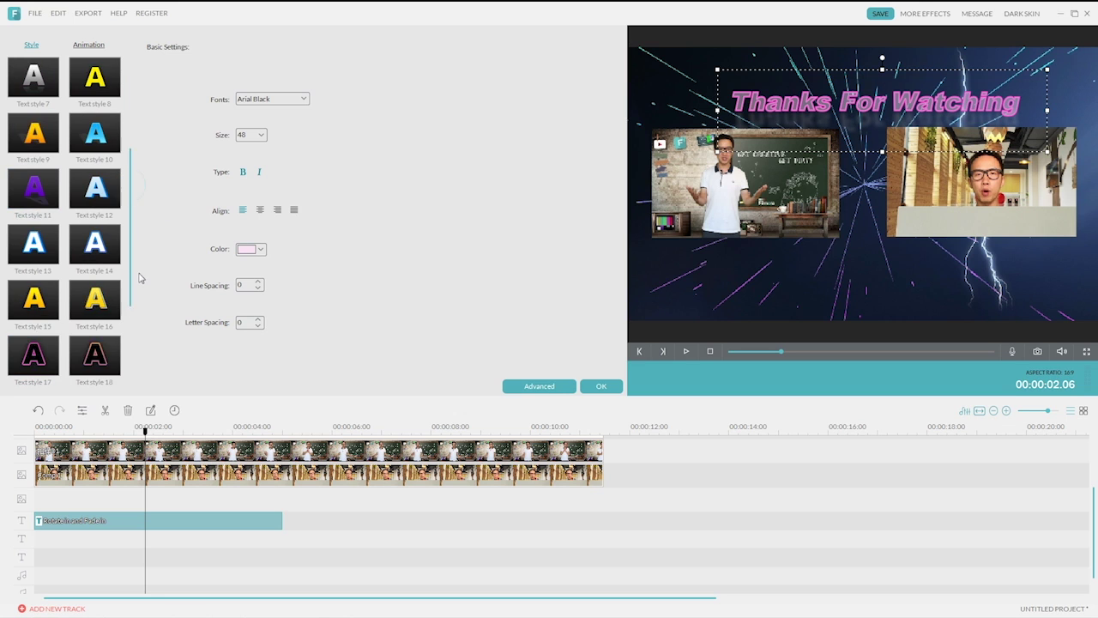
{"action": "left_click", "coordinate": [91, 352]}
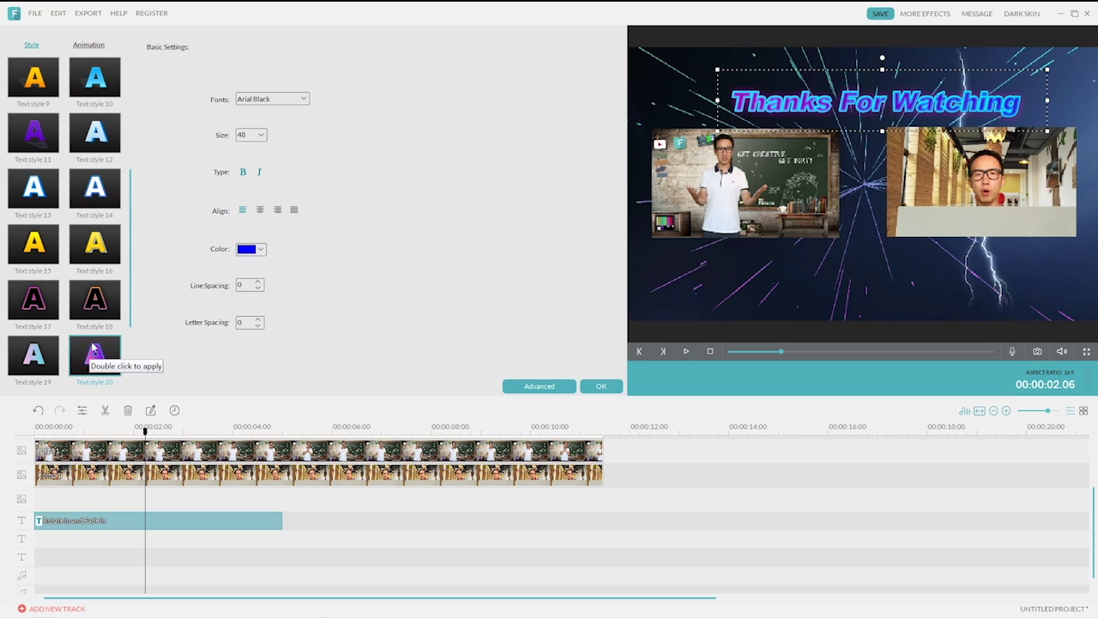
{"action": "left_click", "coordinate": [83, 304]}
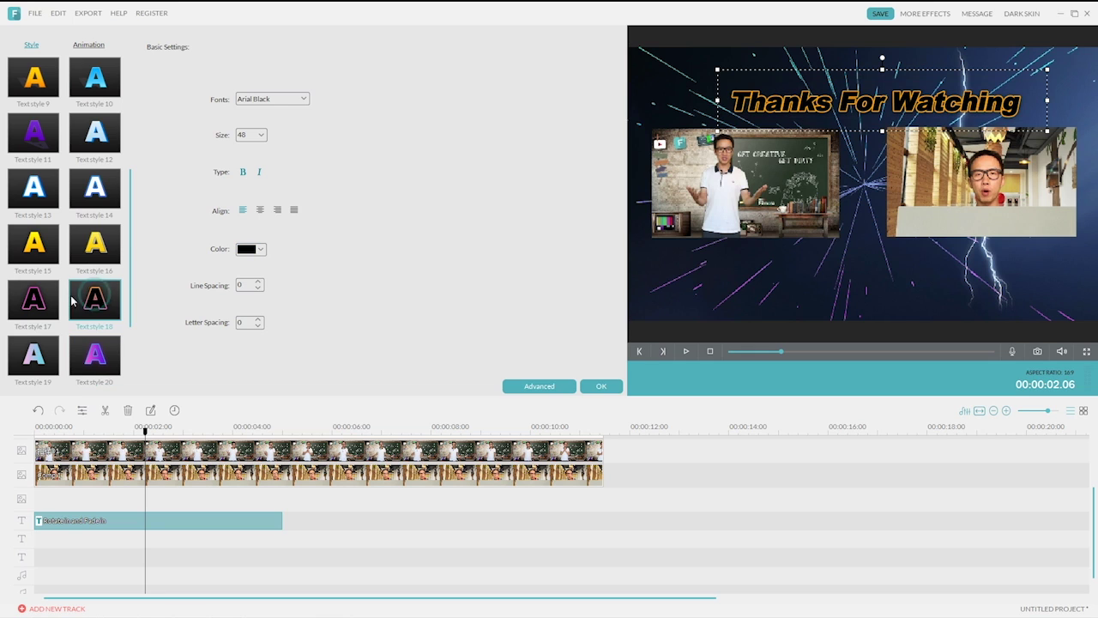
{"action": "left_click", "coordinate": [55, 300]}
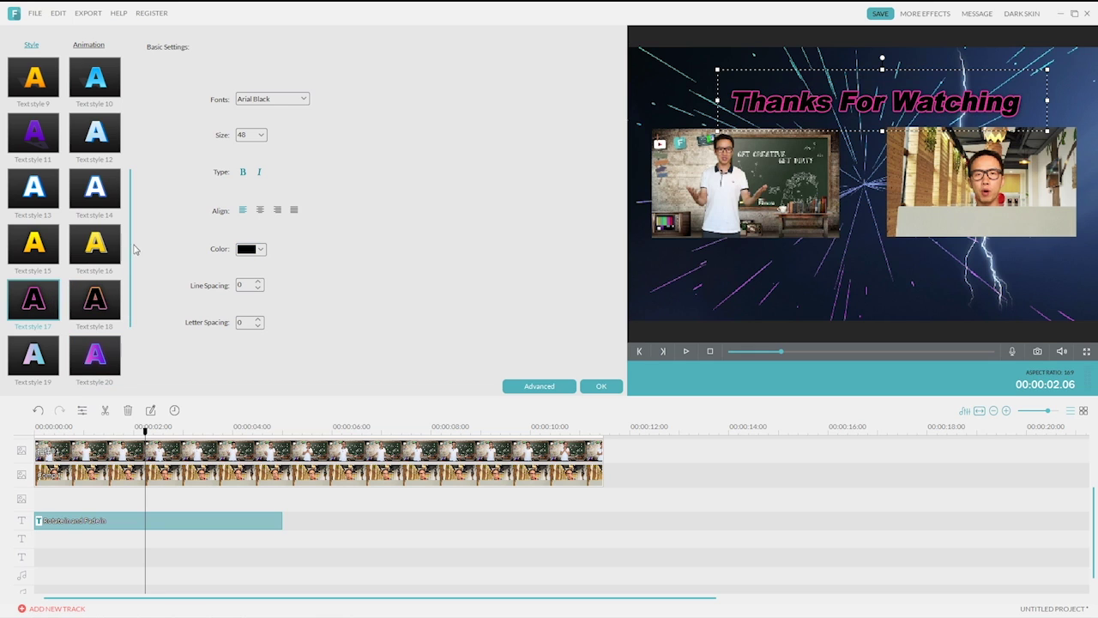
{"action": "left_click_drag", "start_coordinate": [131, 245], "coordinate": [140, 129]}
Return the title to plain white Text style 1, re-centre its box, and finish editing
{"action": "left_click", "coordinate": [46, 86]}
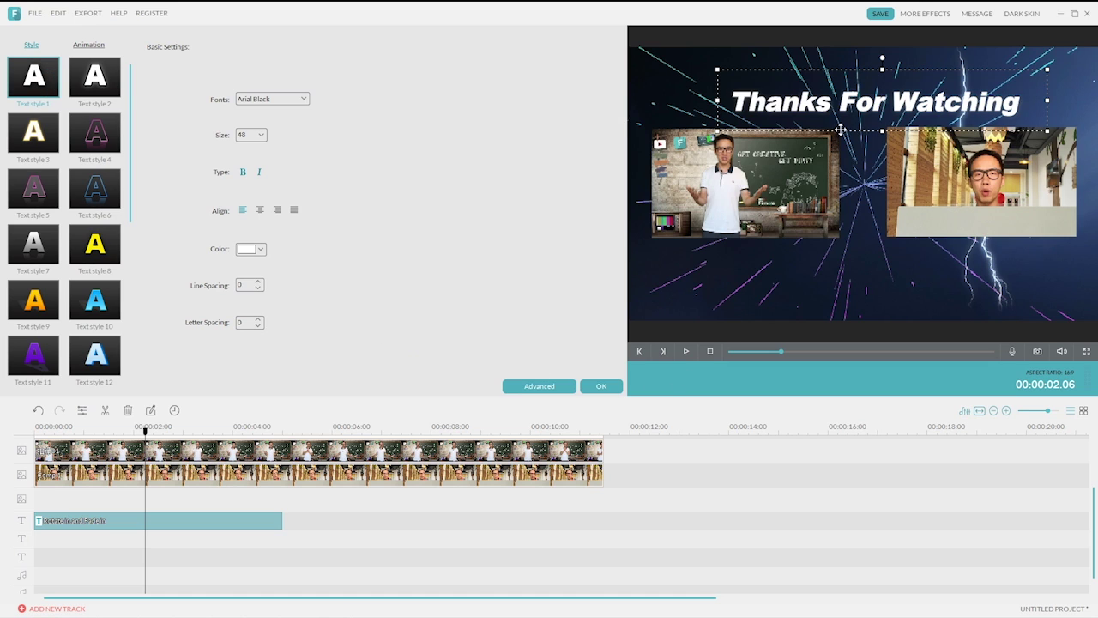
{"action": "left_click_drag", "start_coordinate": [882, 69], "coordinate": [881, 73]}
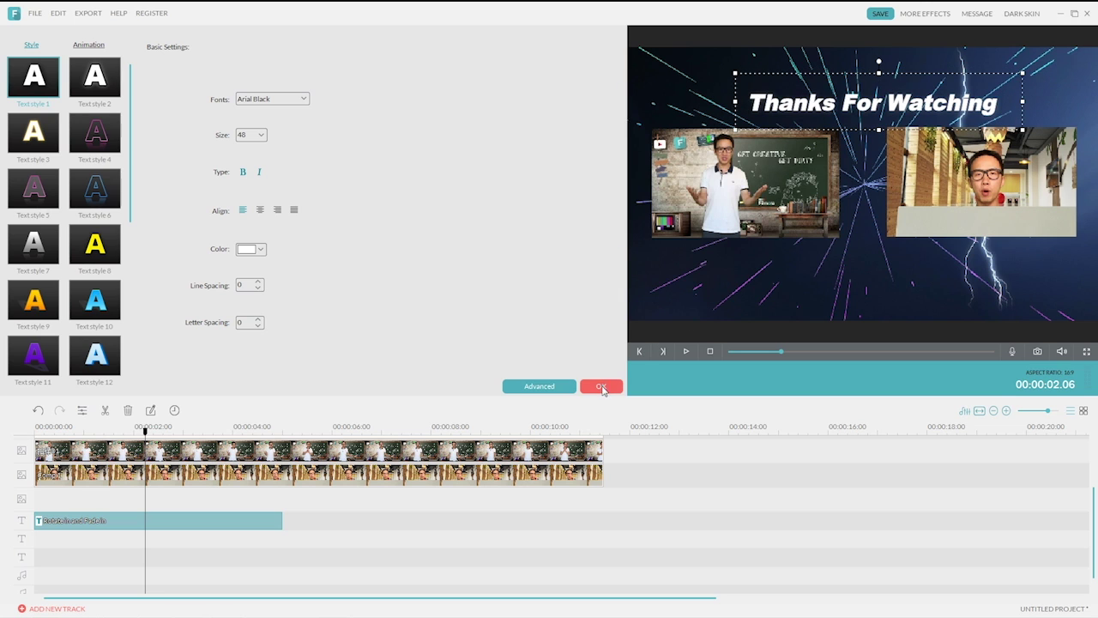
{"action": "left_click", "coordinate": [601, 386]}
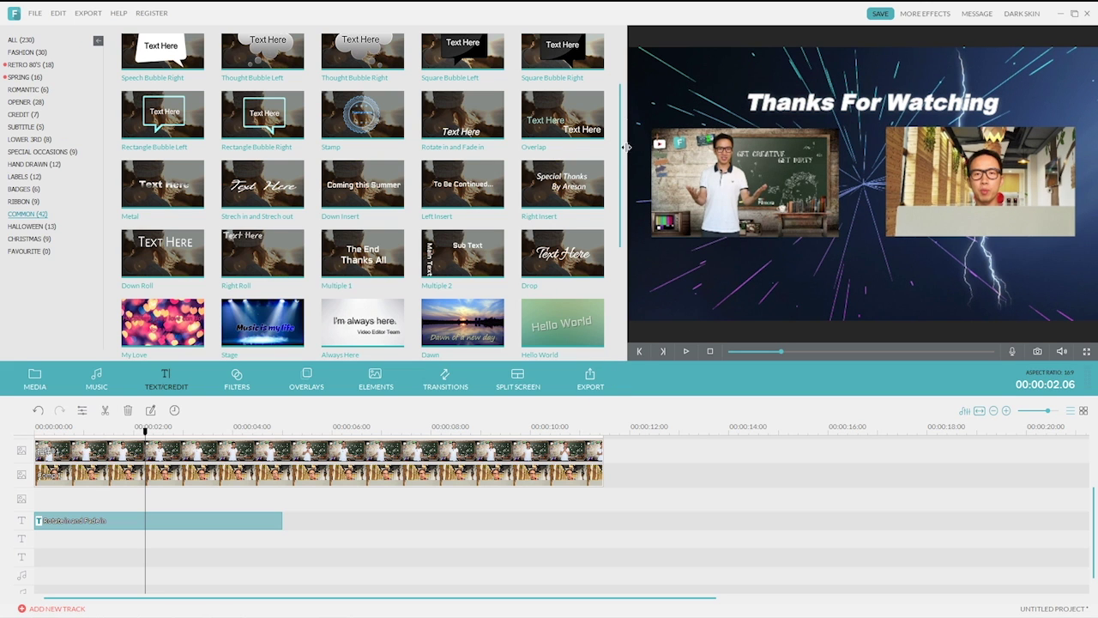
Add a second Rotate in and Fade in title on the second text track and review its animation
{"action": "left_click_drag", "start_coordinate": [484, 131], "coordinate": [40, 539]}
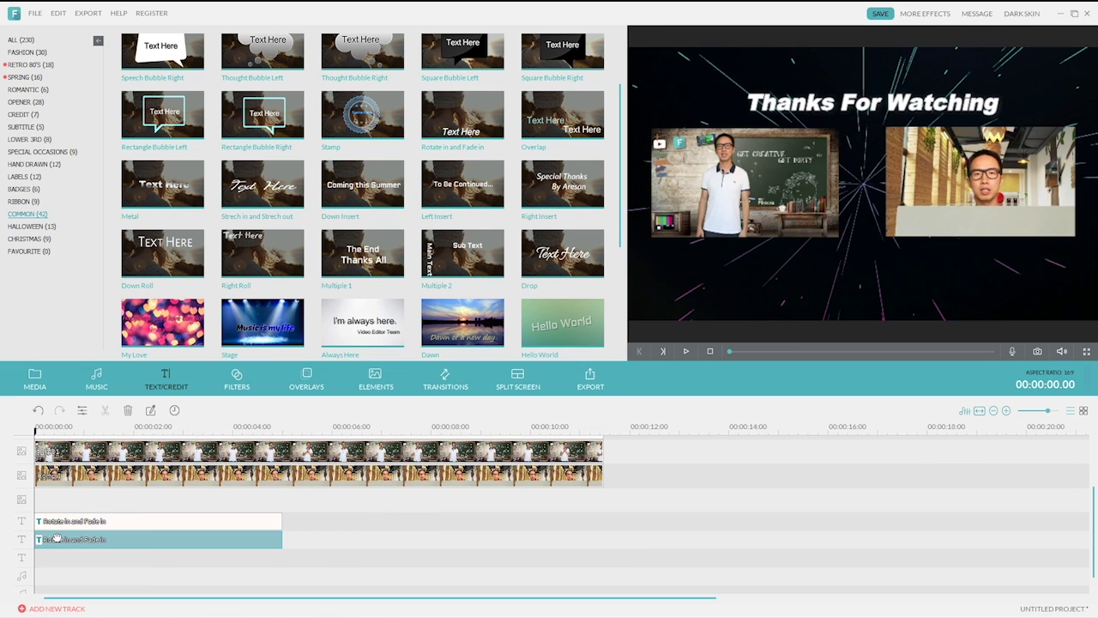
{"action": "key", "text": "space"}
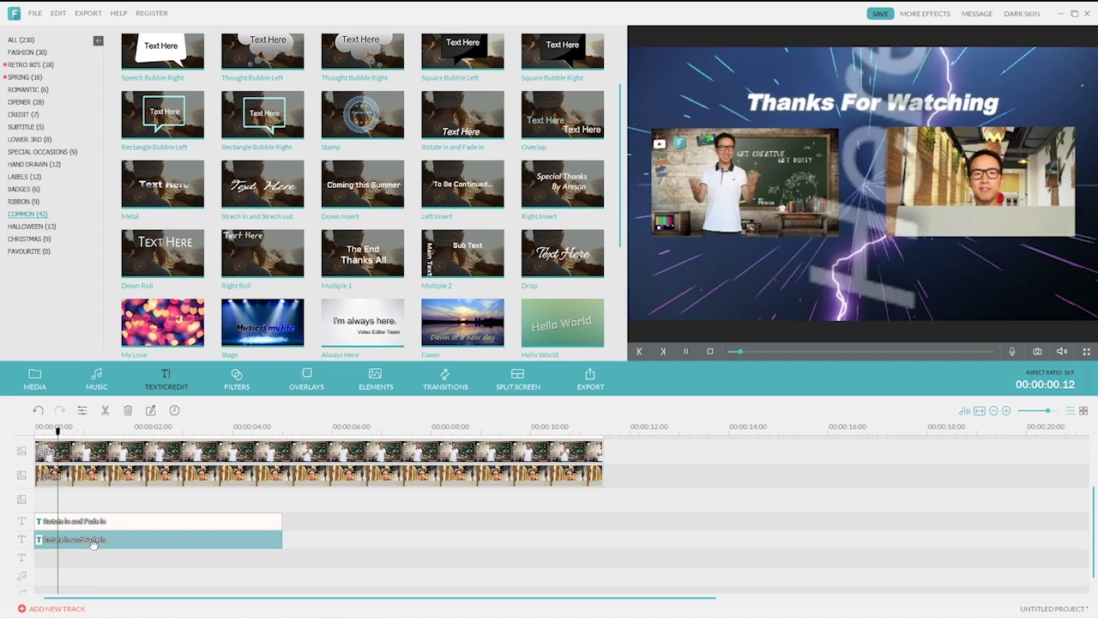
{"action": "key", "text": "space"}
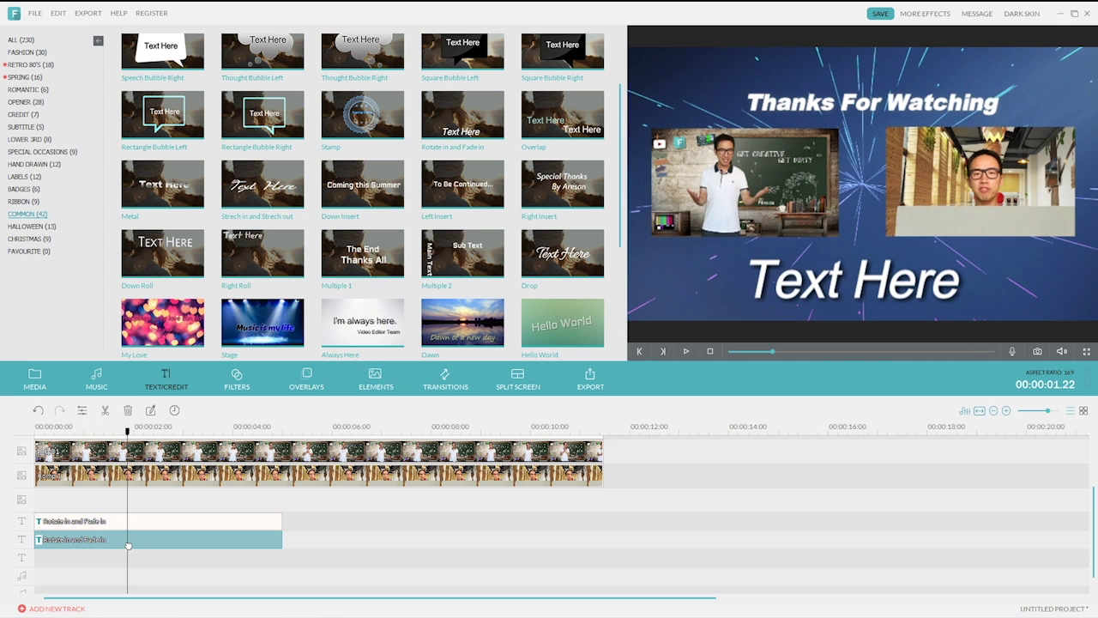
{"action": "double_click", "coordinate": [128, 542]}
{"action": "left_click", "coordinate": [89, 45]}
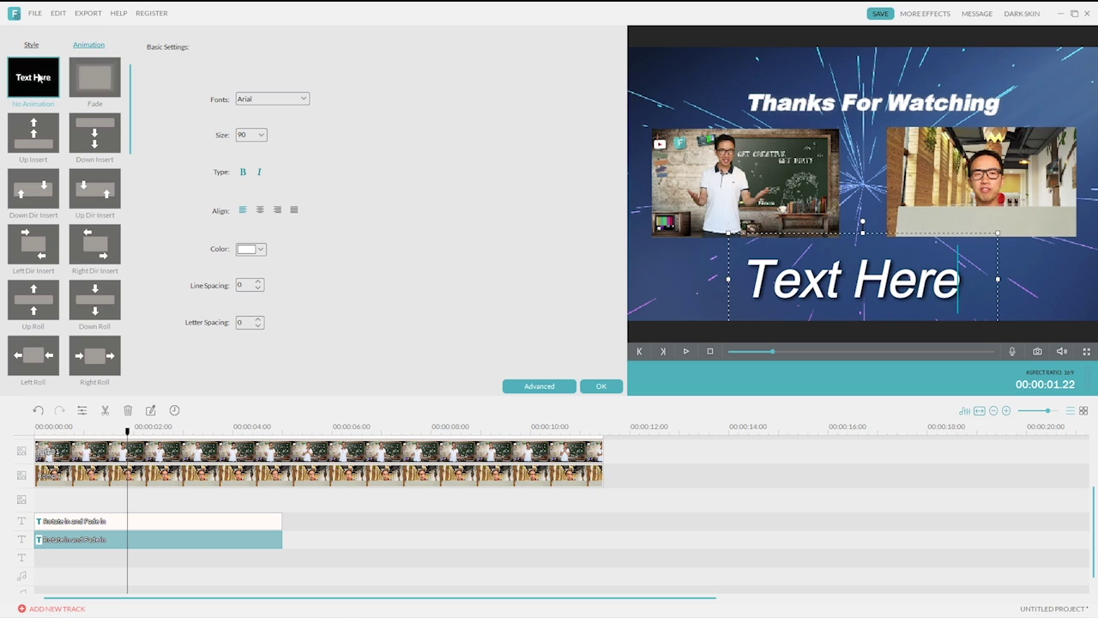
{"action": "left_click", "coordinate": [601, 386]}
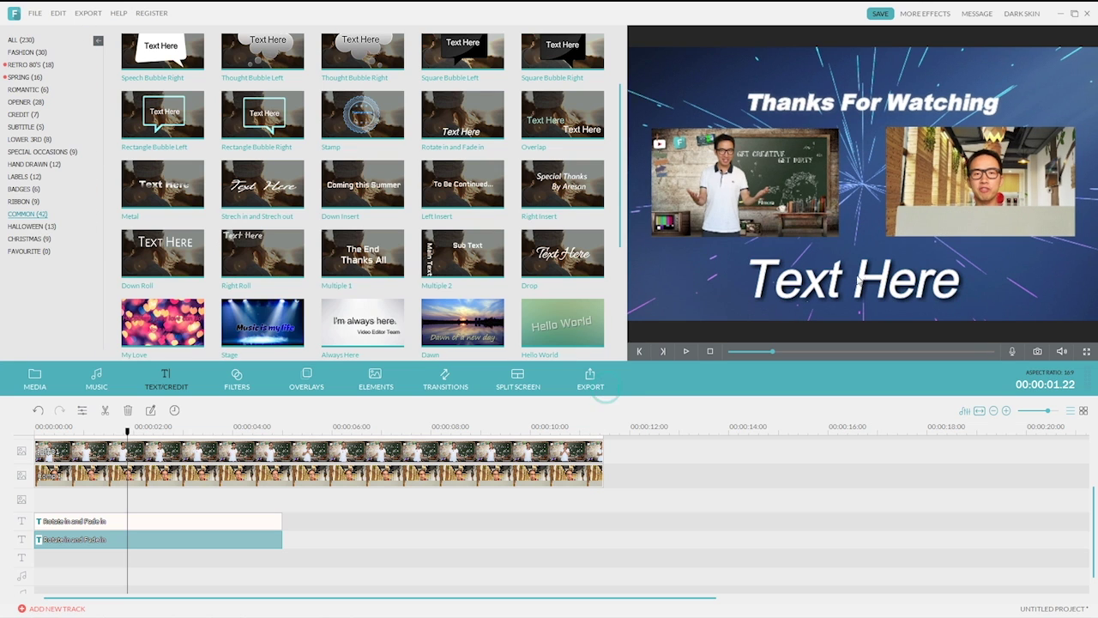
Caption the left video 'Previous video' in size 28 text placed beneath it
{"action": "double_click", "coordinate": [179, 539]}
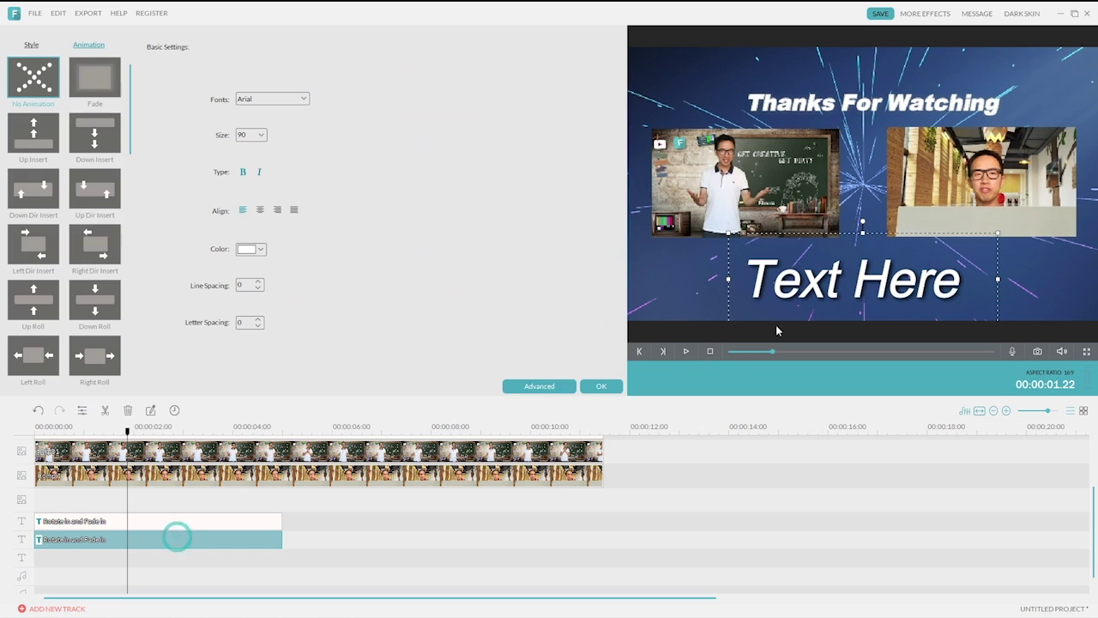
{"action": "left_click_drag", "start_coordinate": [959, 283], "coordinate": [741, 283]}
{"action": "type", "text": "P"}
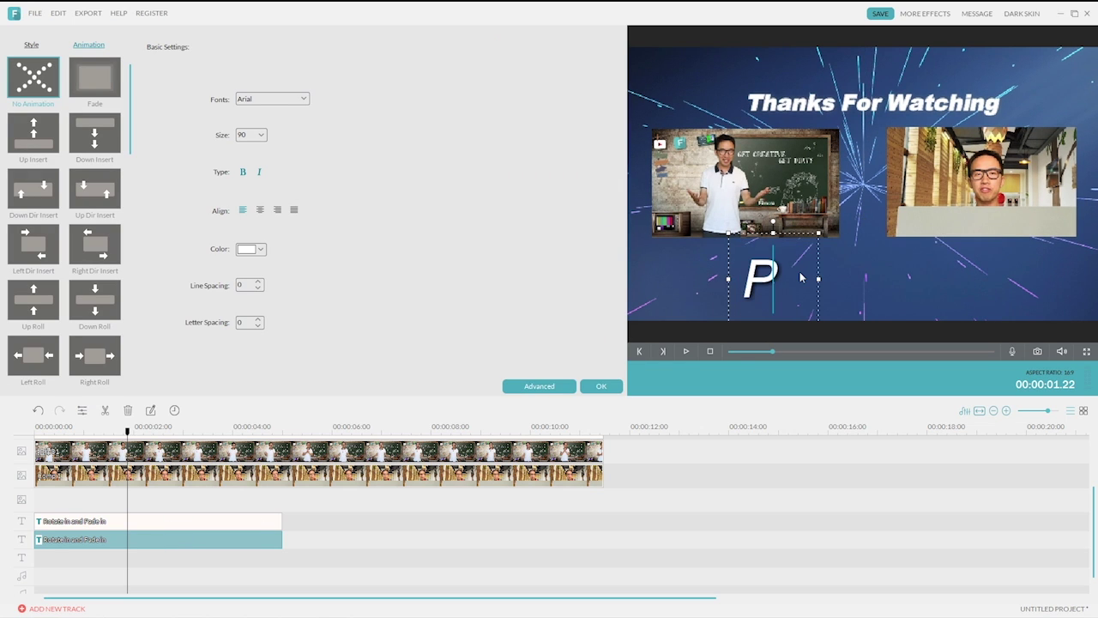
{"action": "type", "text": "revious video"}
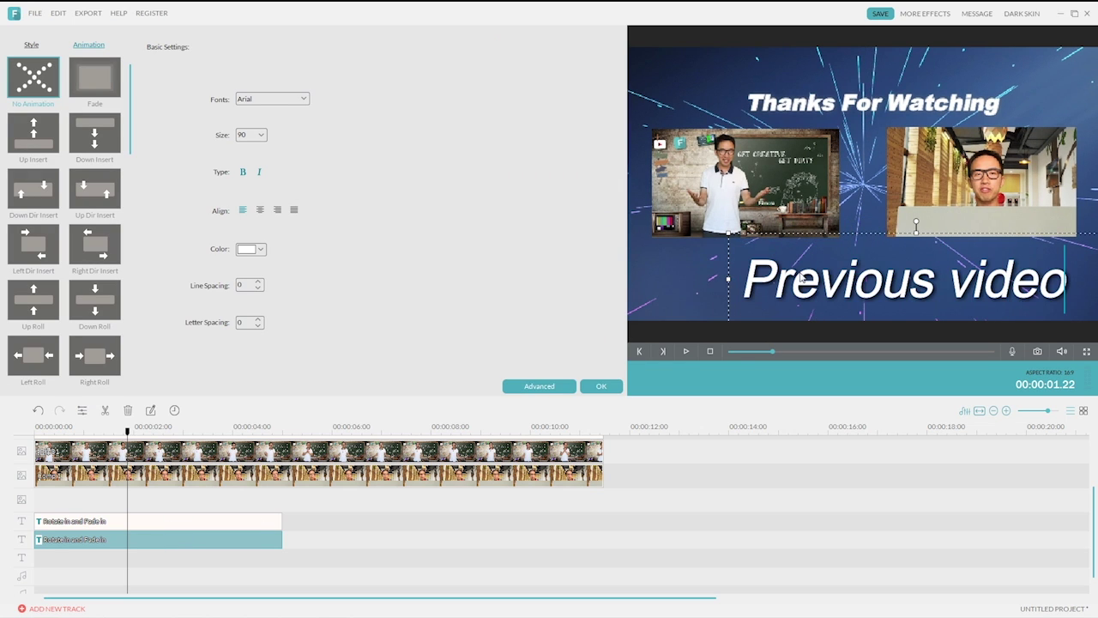
{"action": "left_click", "coordinate": [257, 135]}
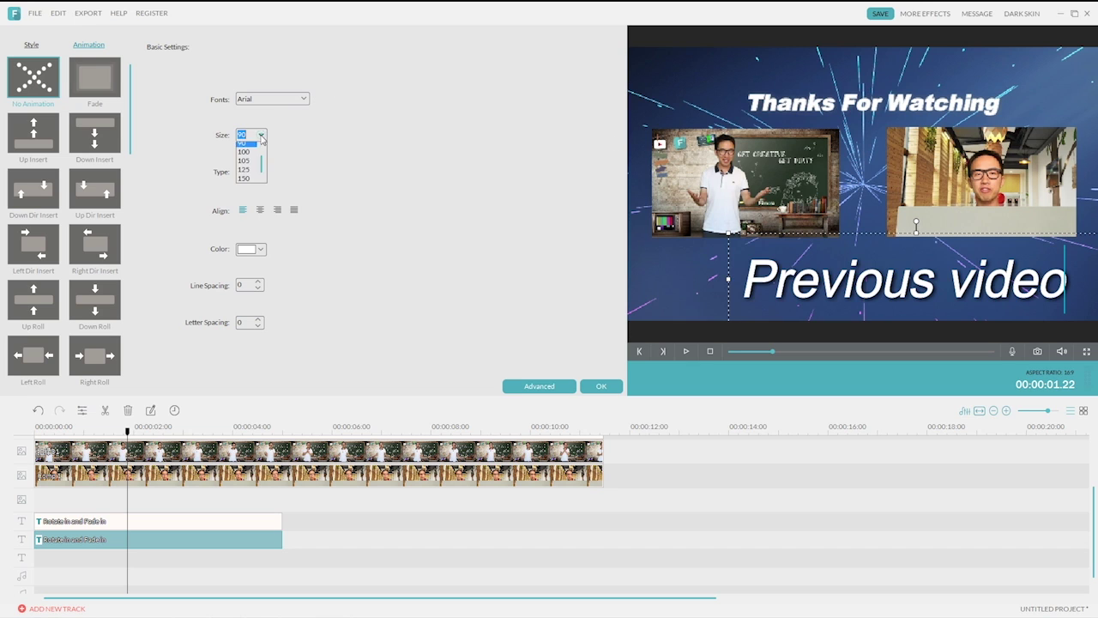
{"action": "scroll", "coordinate": [247, 172], "scroll_direction": "up", "scroll_amount": 3}
{"action": "left_click", "coordinate": [244, 148]}
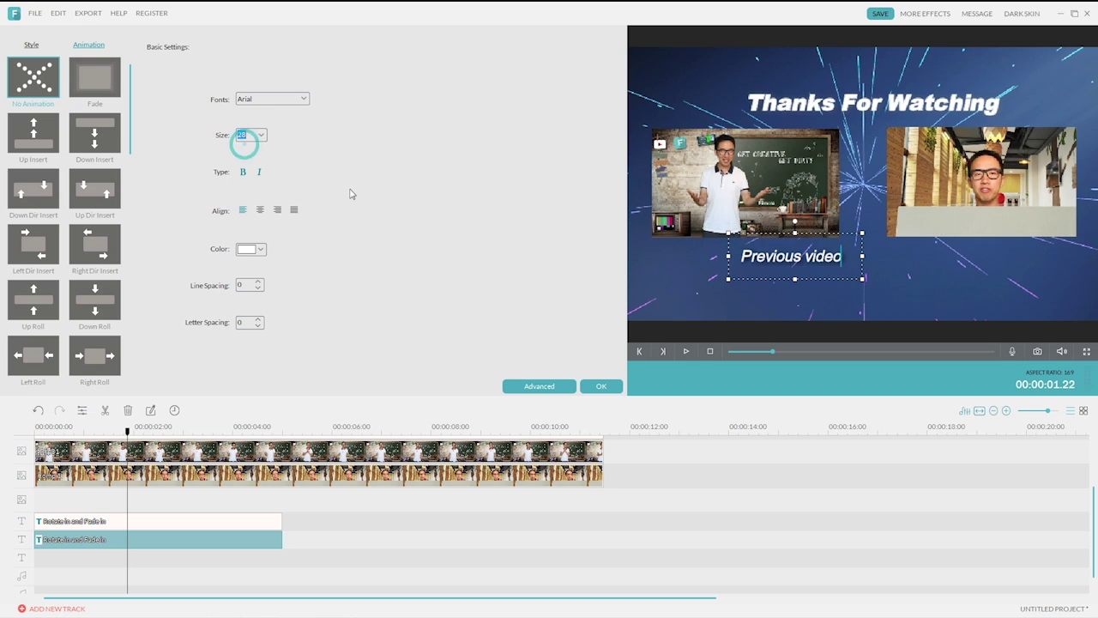
{"action": "left_click_drag", "start_coordinate": [799, 231], "coordinate": [759, 225]}
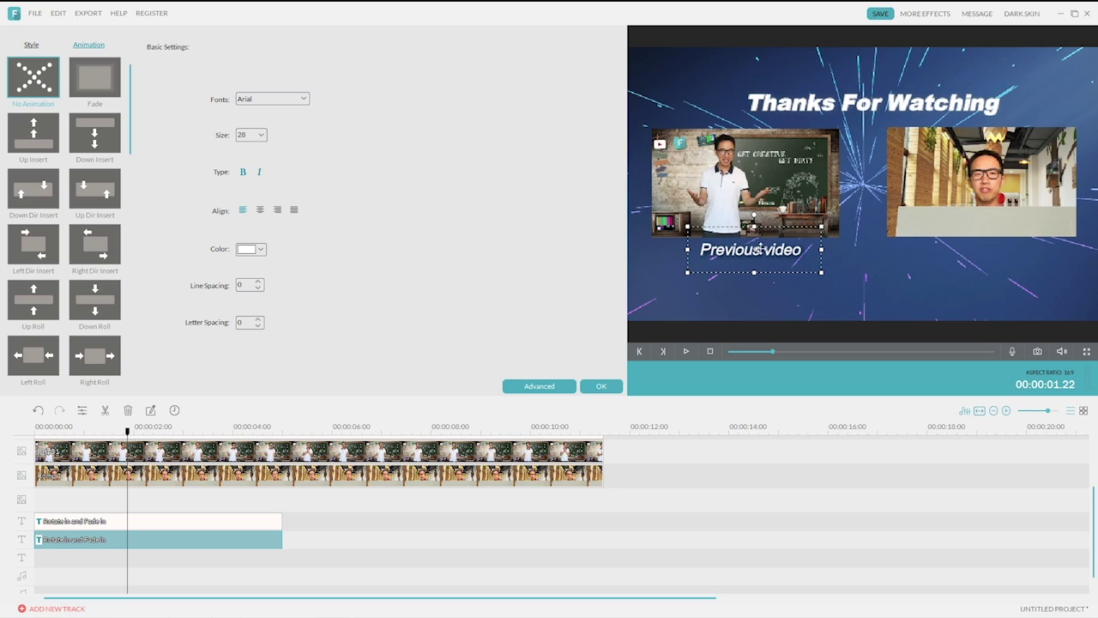
Add the 'Next video' caption and replay the outro to check both captions
{"action": "left_click", "coordinate": [806, 258]}
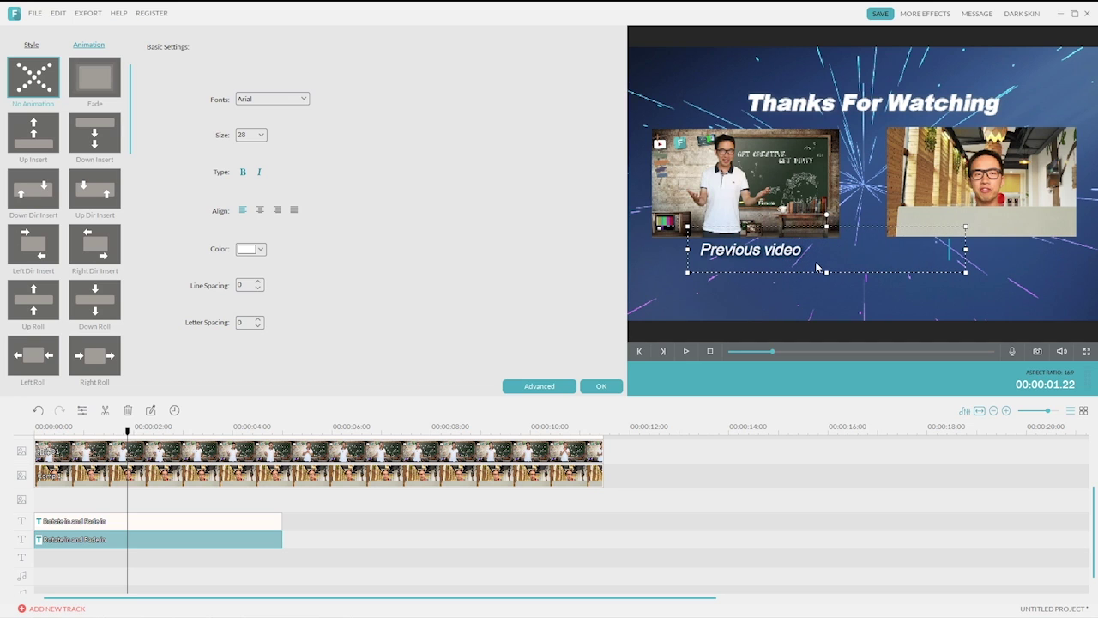
{"action": "type", "text": "Next video"}
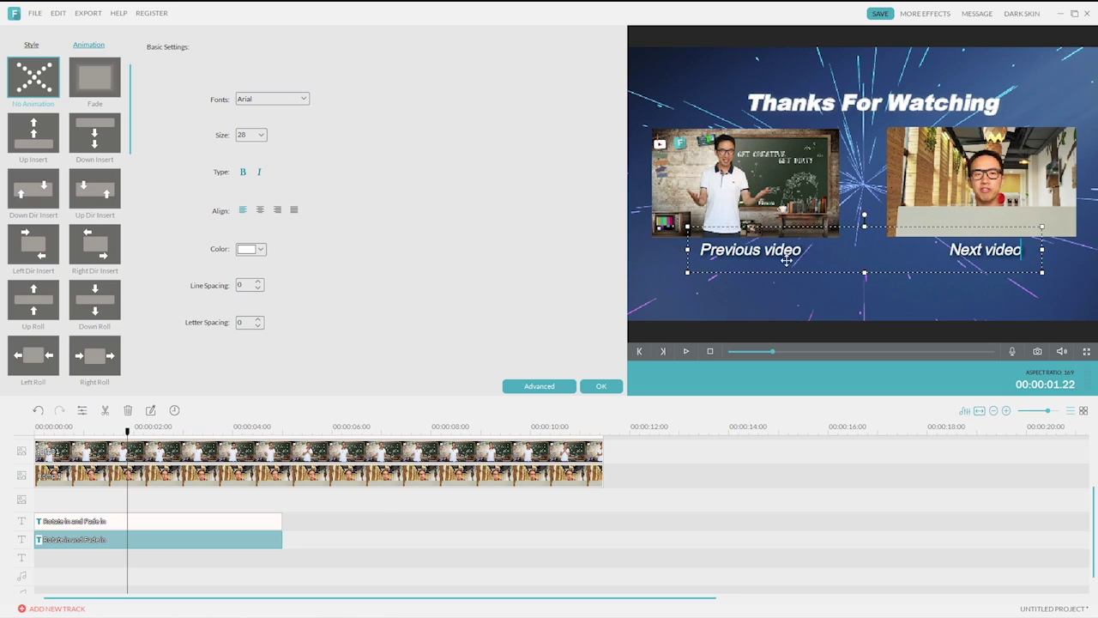
{"action": "mouse_move", "coordinate": [127, 433]}
{"action": "left_mouse_down"}
{"action": "mouse_move", "coordinate": [82, 435]}
{"action": "mouse_move", "coordinate": [133, 433]}
{"action": "left_mouse_up"}
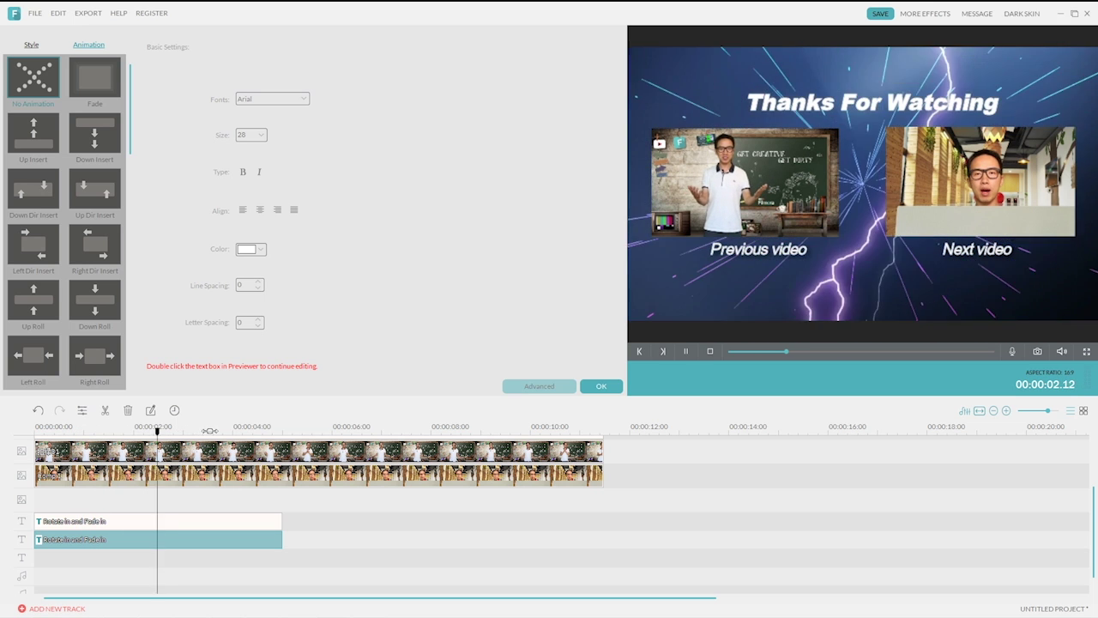
{"action": "key", "text": "space"}
Add the Subscribe-PNG-12 image from My Album to an empty track at the start
{"action": "left_click", "coordinate": [600, 387]}
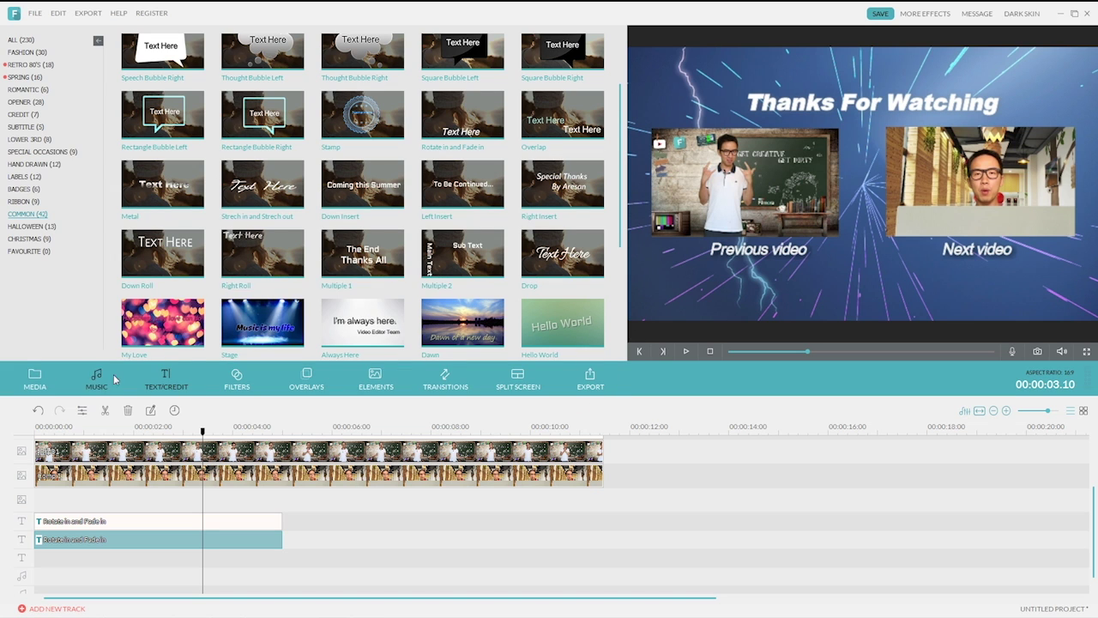
{"action": "left_click", "coordinate": [35, 379]}
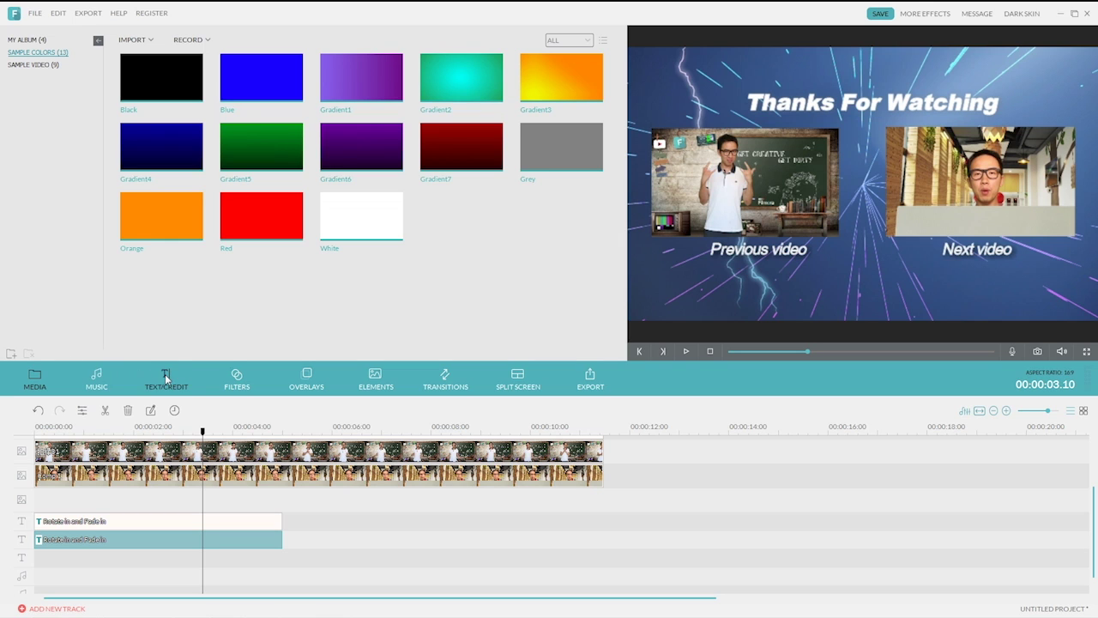
{"action": "left_click", "coordinate": [27, 40]}
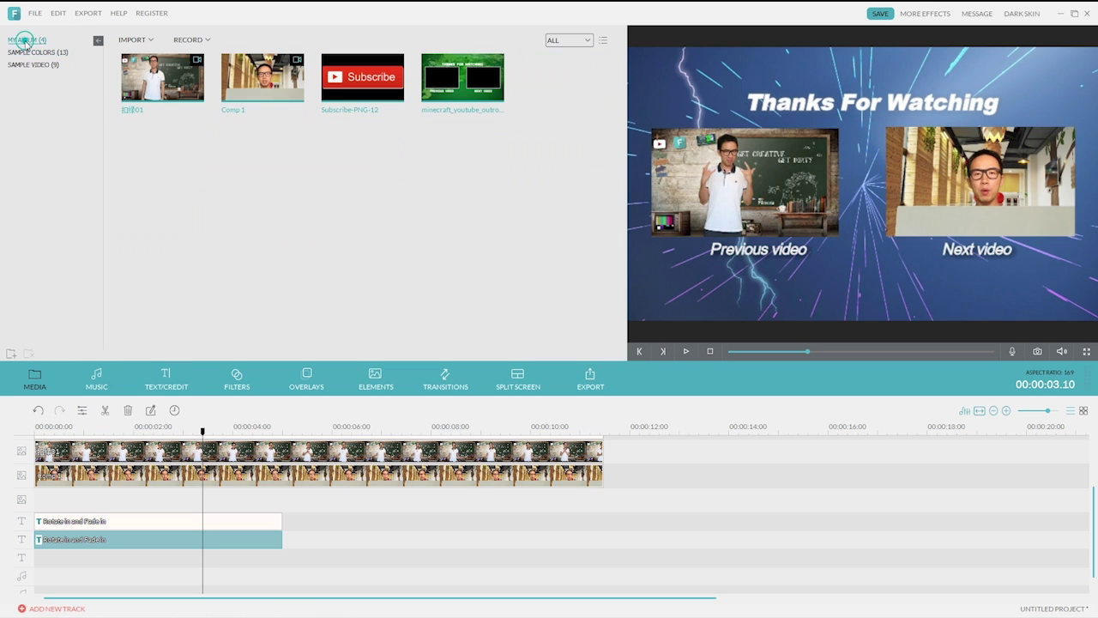
{"action": "left_click", "coordinate": [388, 82]}
{"action": "left_click", "coordinate": [388, 82]}
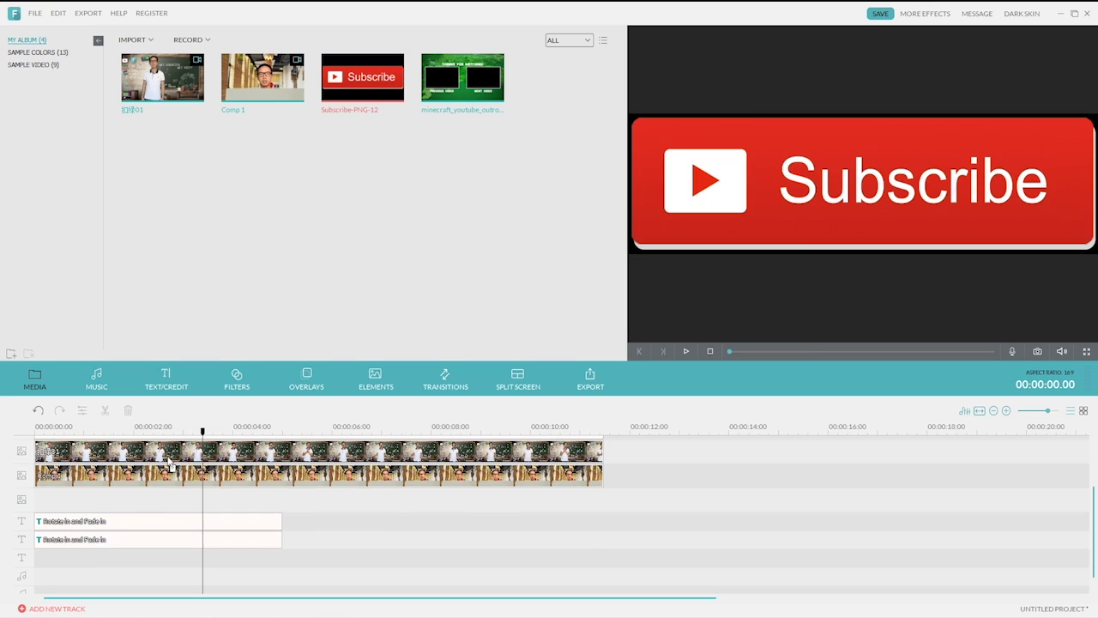
{"action": "left_click_drag", "start_coordinate": [49, 514], "coordinate": [117, 499]}
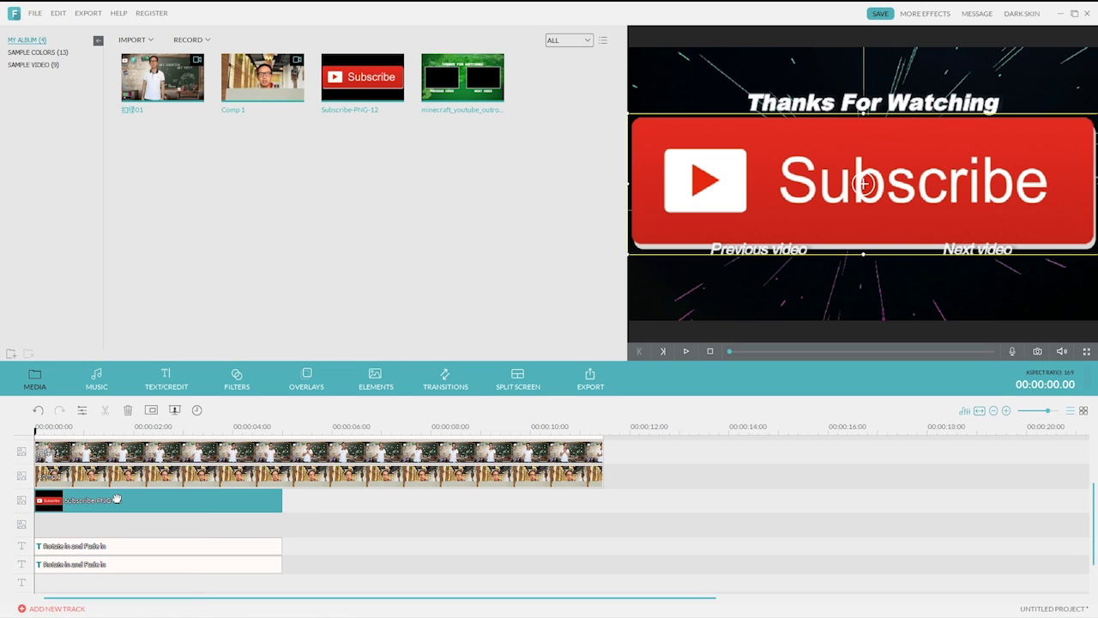
{"action": "key", "text": "space"}
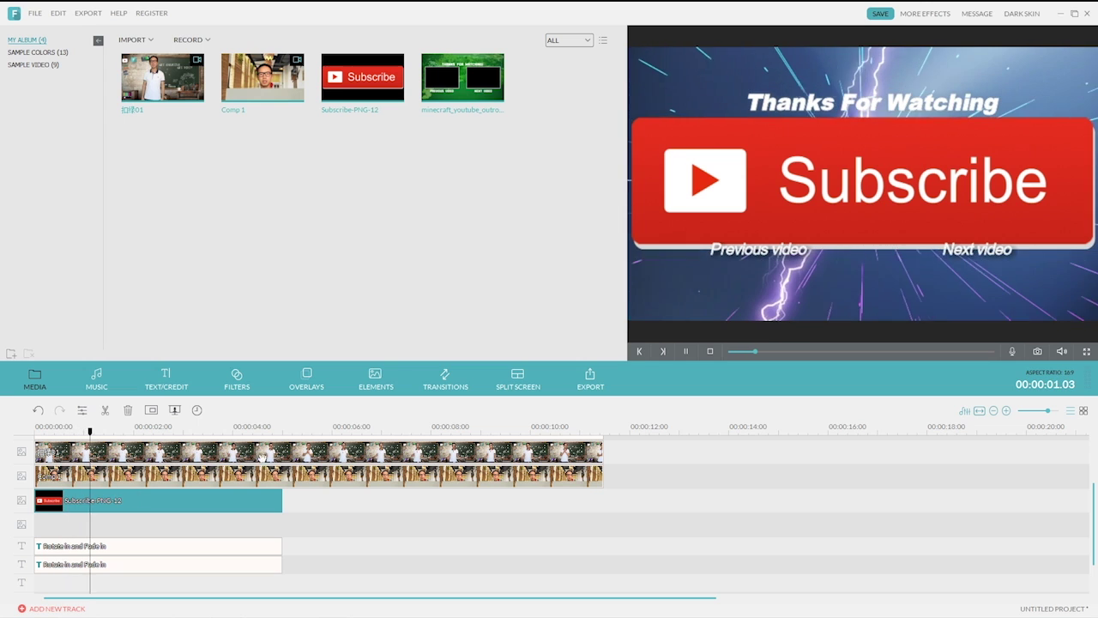
Shrink the Subscribe image into a small badge below the captions and review playback
{"action": "left_click_drag", "start_coordinate": [629, 113], "coordinate": [817, 268]}
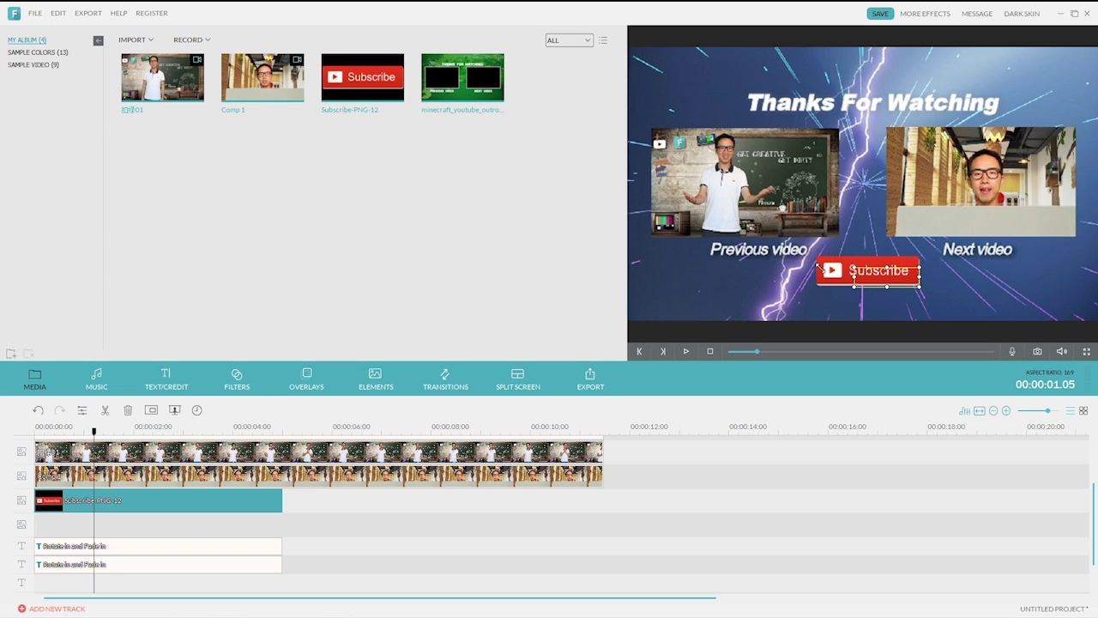
{"action": "left_click_drag", "start_coordinate": [815, 256], "coordinate": [877, 276]}
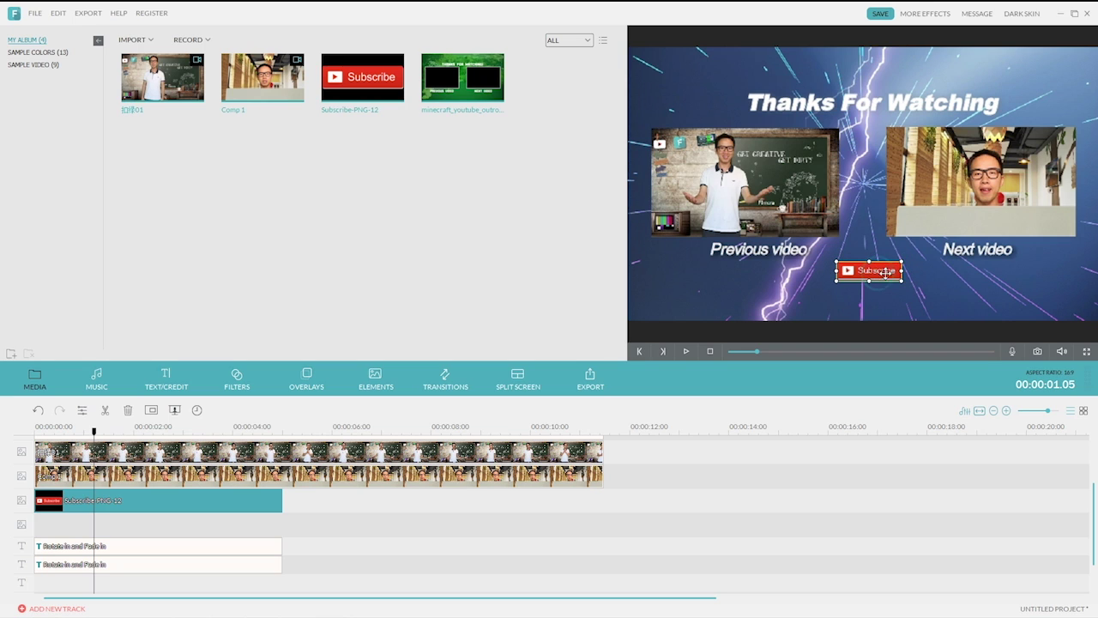
{"action": "key", "text": "space"}
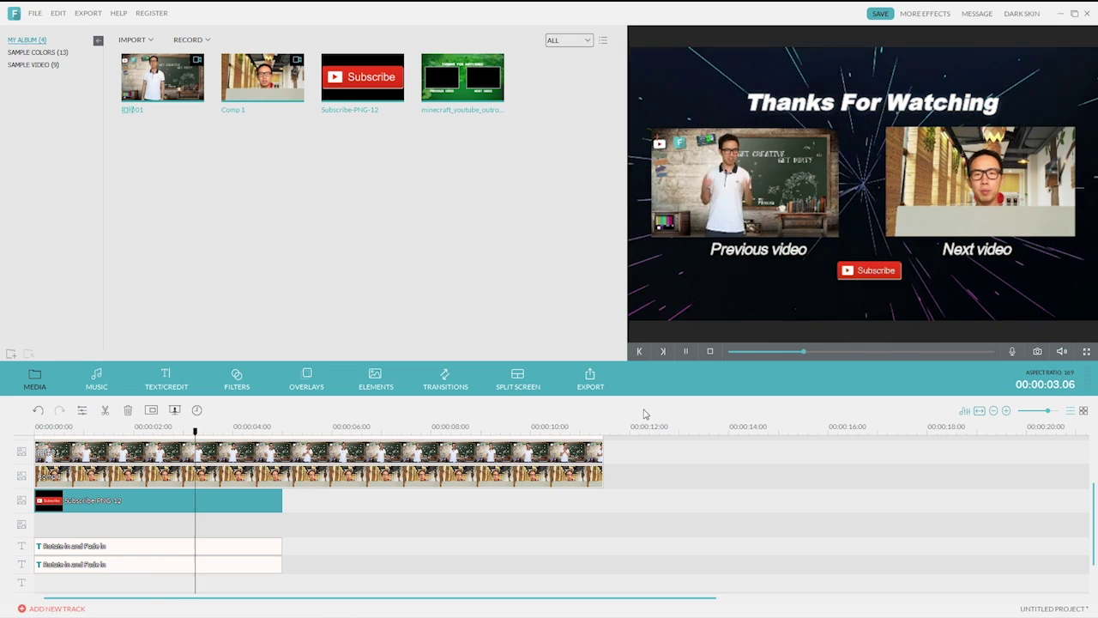
{"action": "key", "text": "space"}
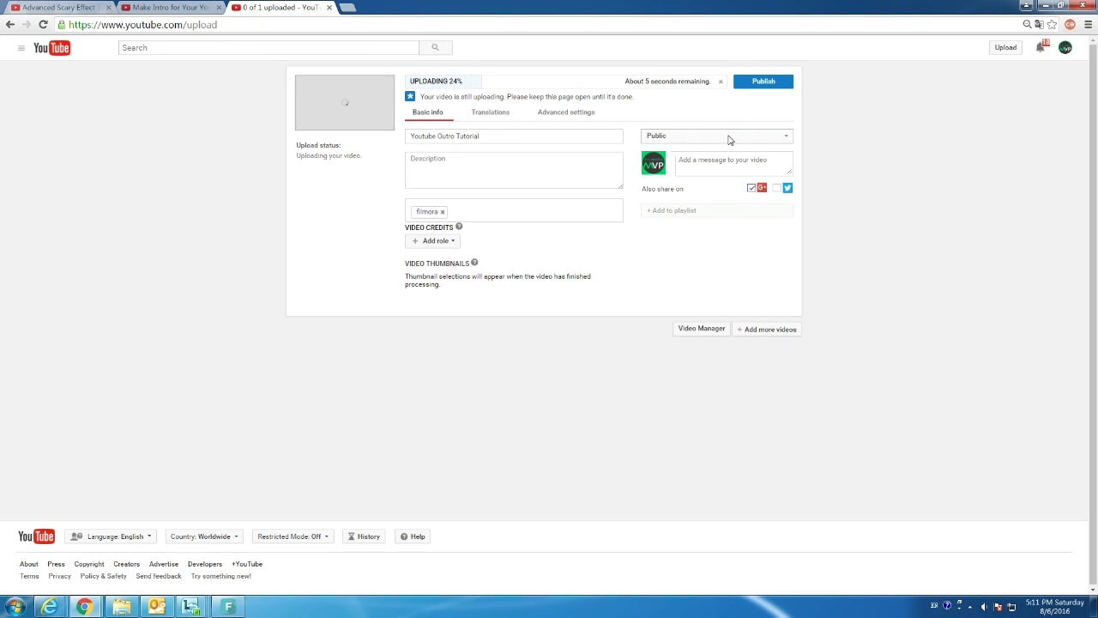
Set the 'Youtube Outro Tutorial' upload to Private and finish it with Done
{"action": "left_click", "coordinate": [727, 139]}
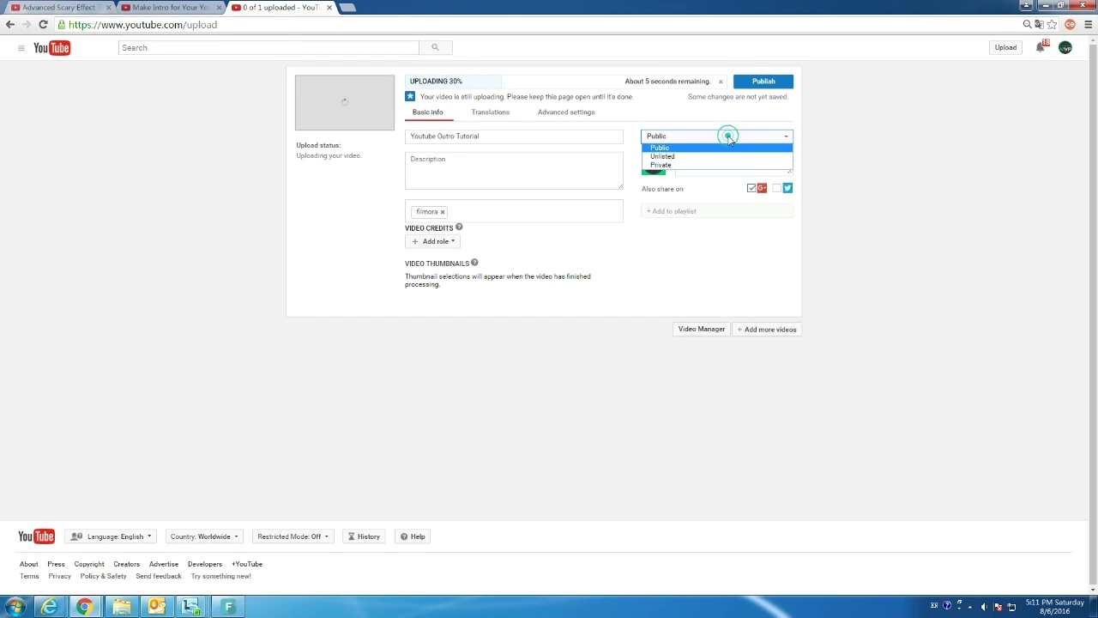
{"action": "left_click", "coordinate": [691, 166]}
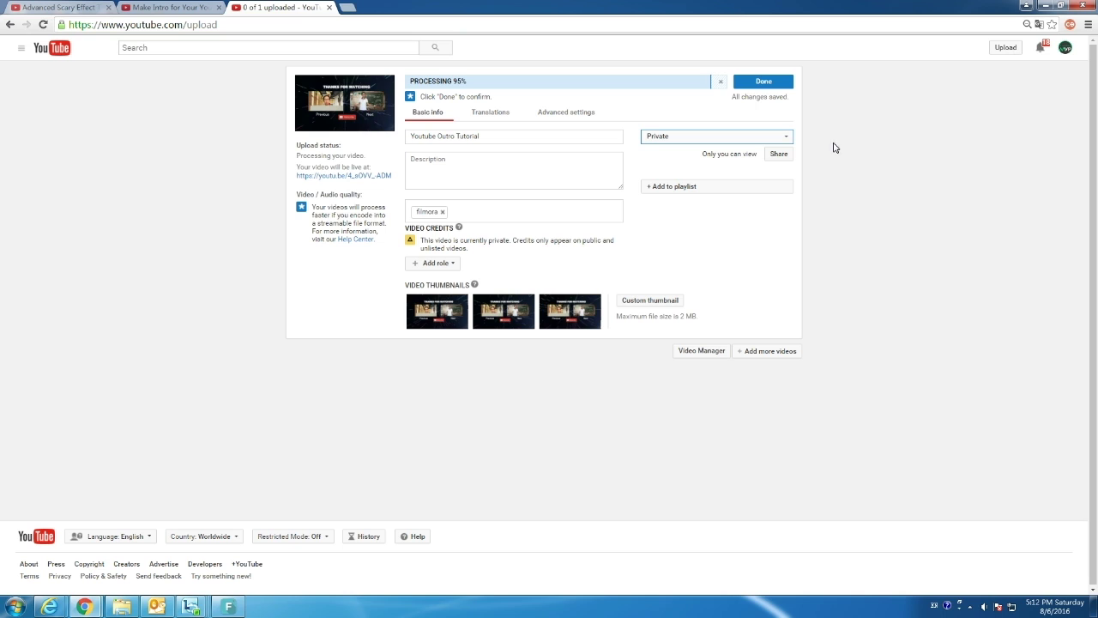
{"action": "left_click", "coordinate": [763, 83]}
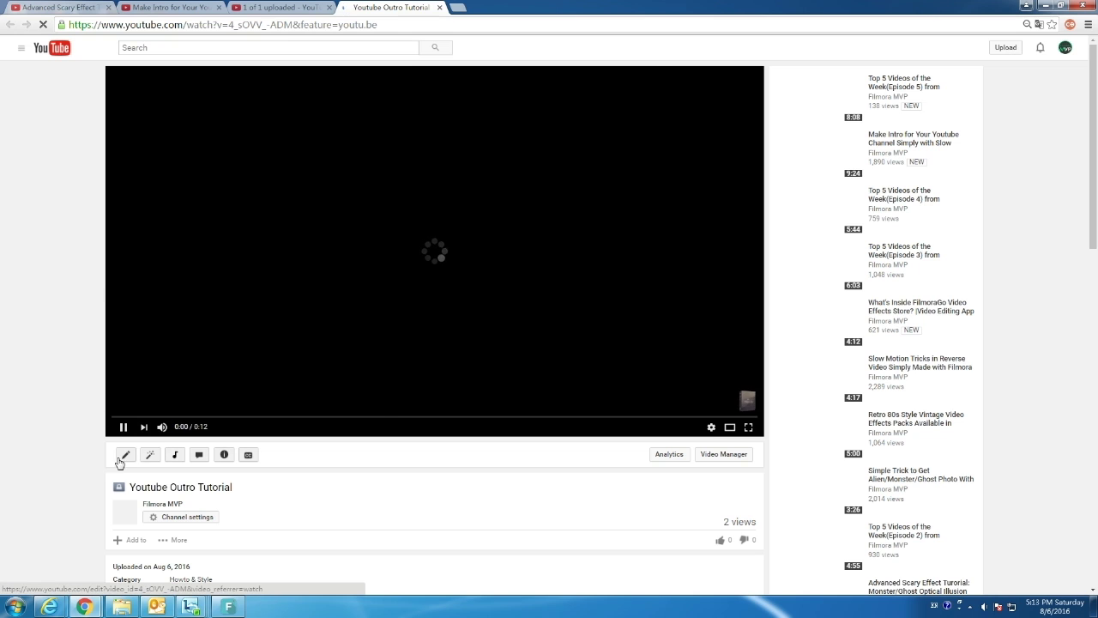
Open the video's annotation editor, pause the preview, and add a Spotlight annotation
{"action": "left_click", "coordinate": [200, 455]}
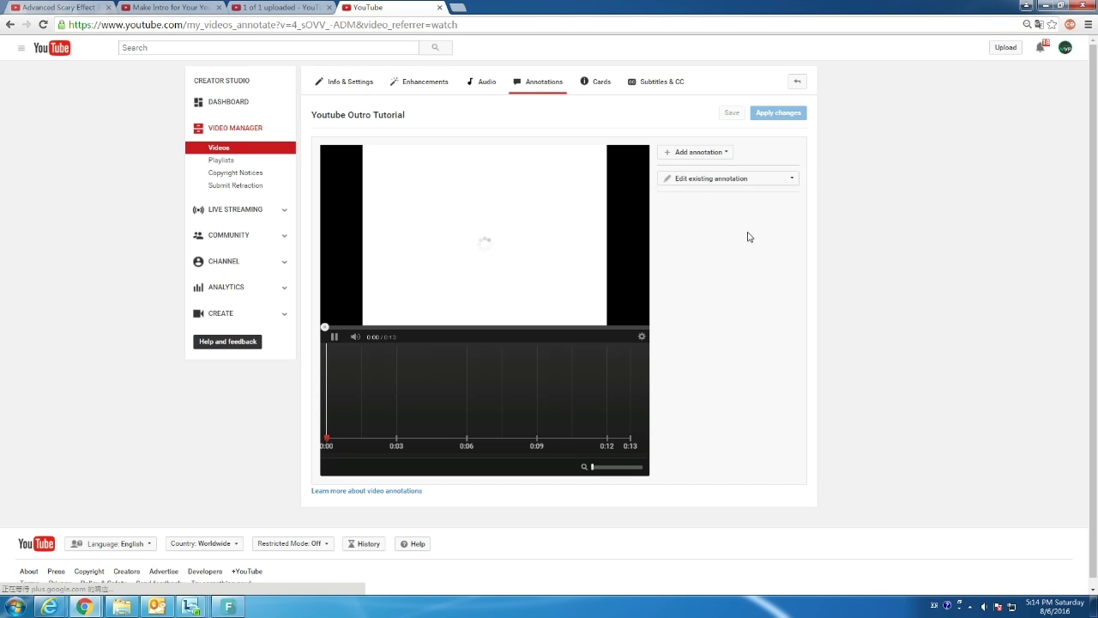
{"action": "left_click", "coordinate": [334, 339]}
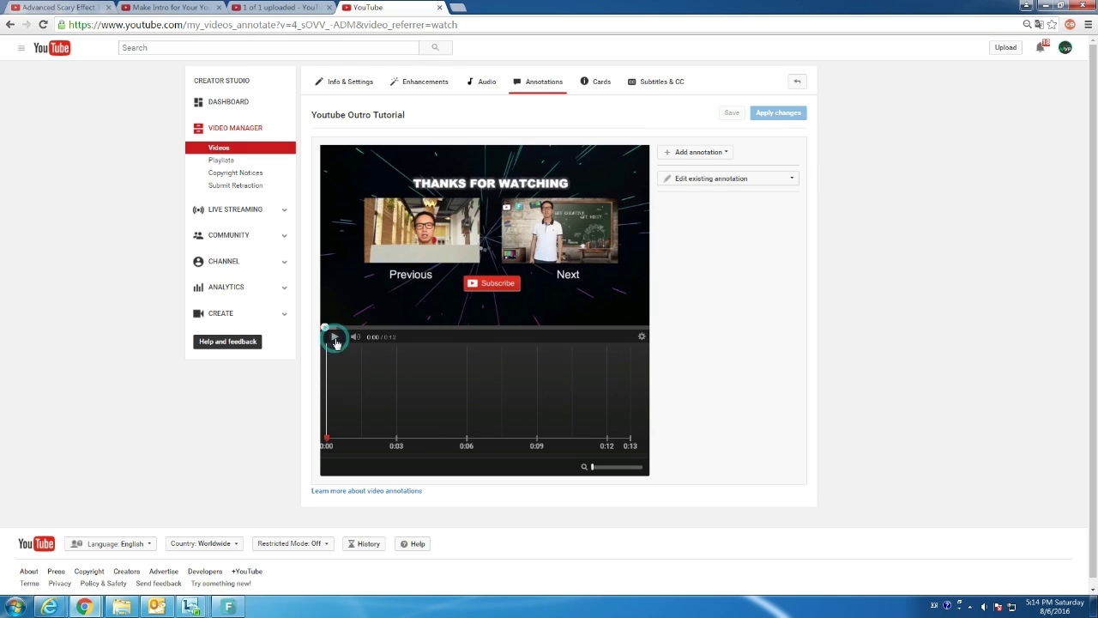
{"action": "left_click", "coordinate": [683, 154]}
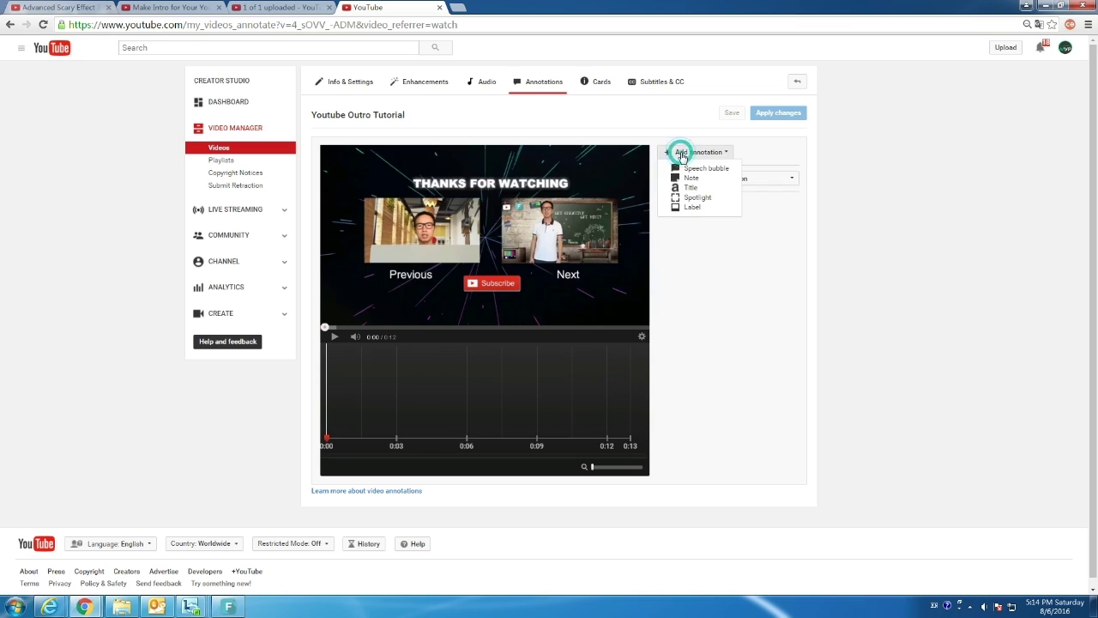
{"action": "left_click", "coordinate": [697, 198]}
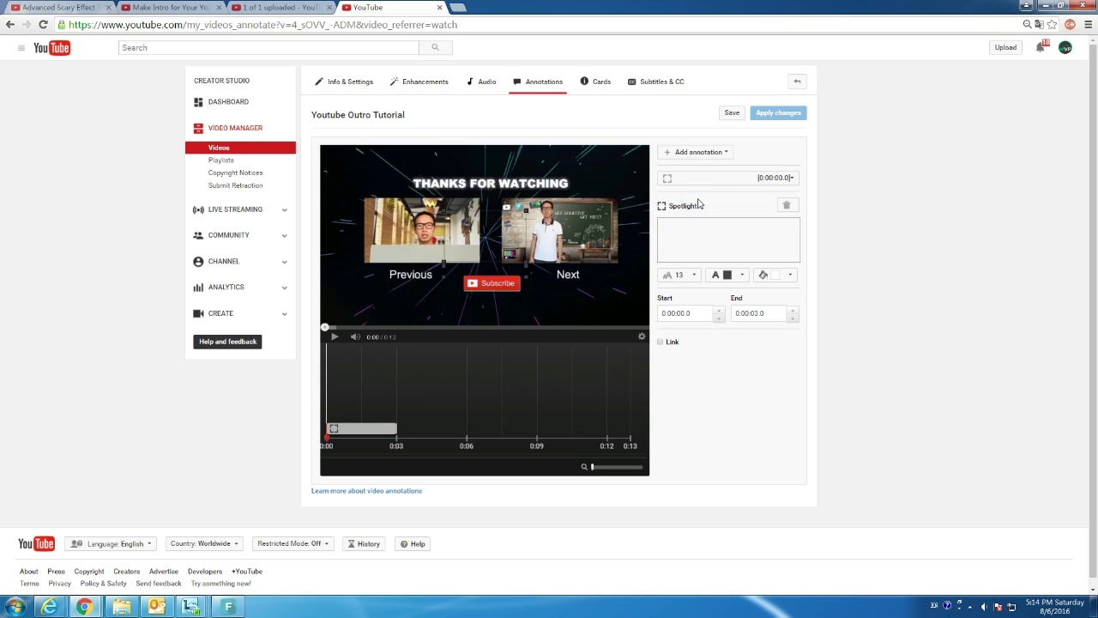
Make the spotlight a link to the Advanced Scary Effect video's URL
{"action": "left_click", "coordinate": [662, 343]}
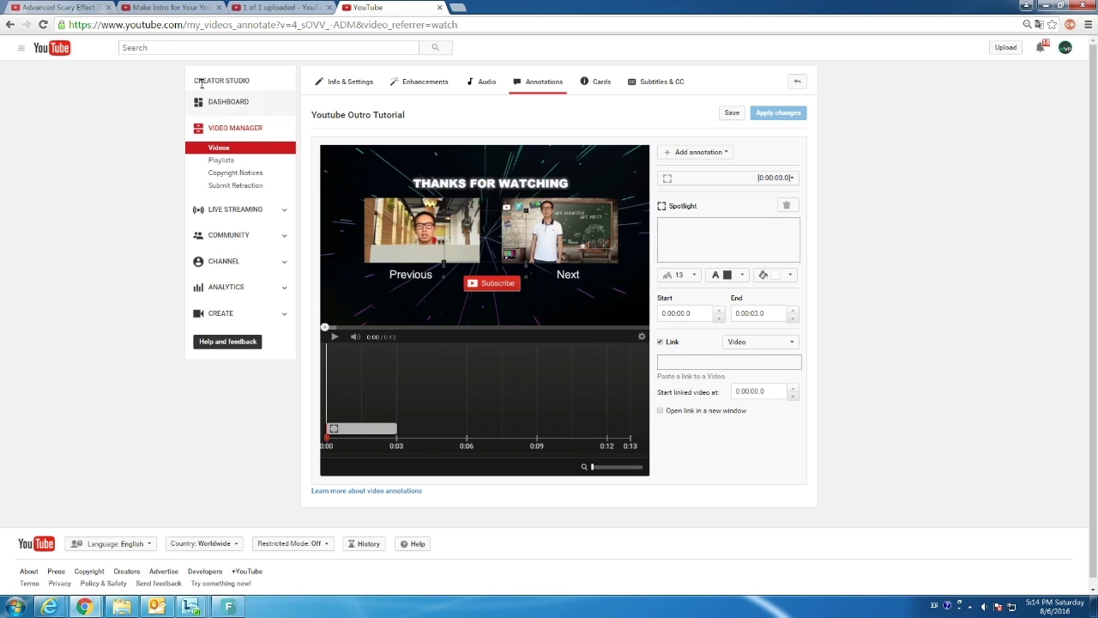
{"action": "left_click", "coordinate": [69, 9]}
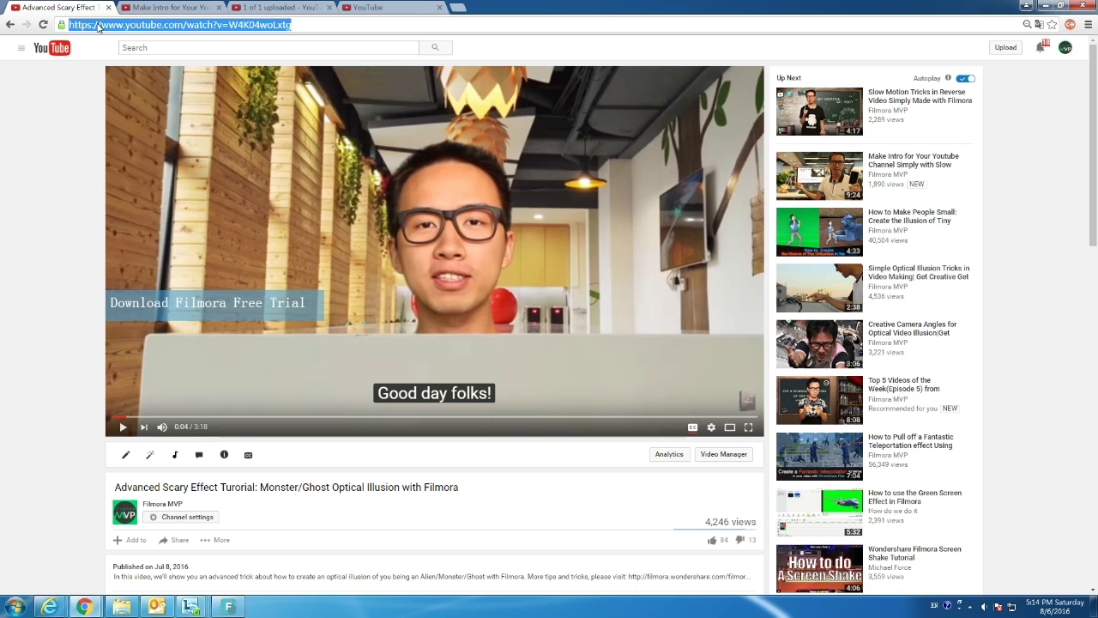
{"action": "left_click", "coordinate": [418, 7]}
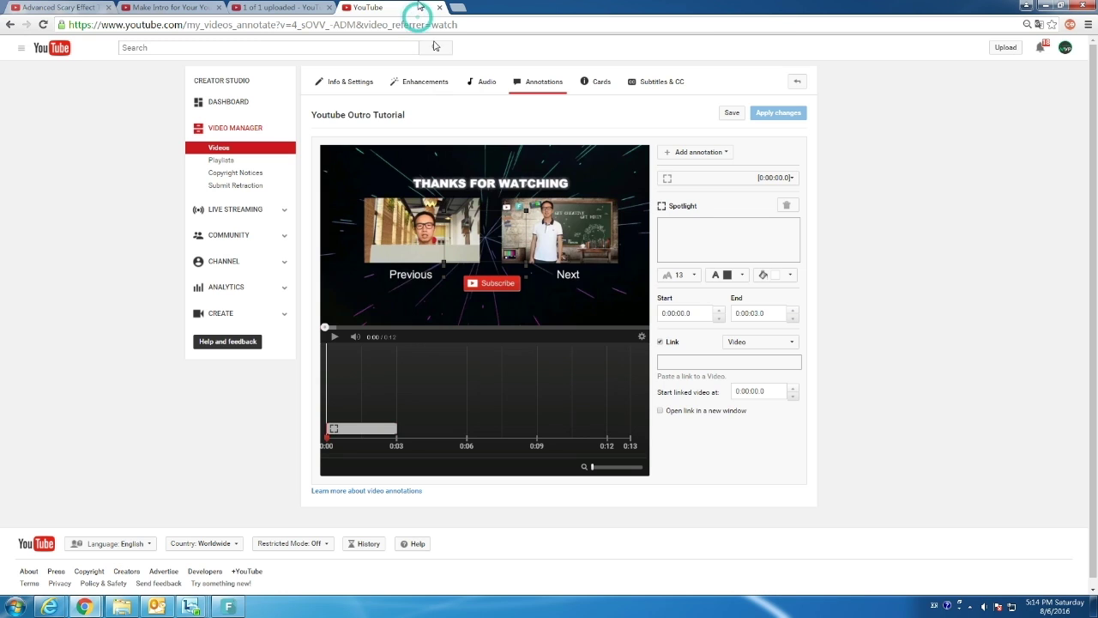
{"action": "left_click", "coordinate": [699, 365]}
{"action": "type", "text": "www.youtube.com/watch?v=W4K04woLxtg"}
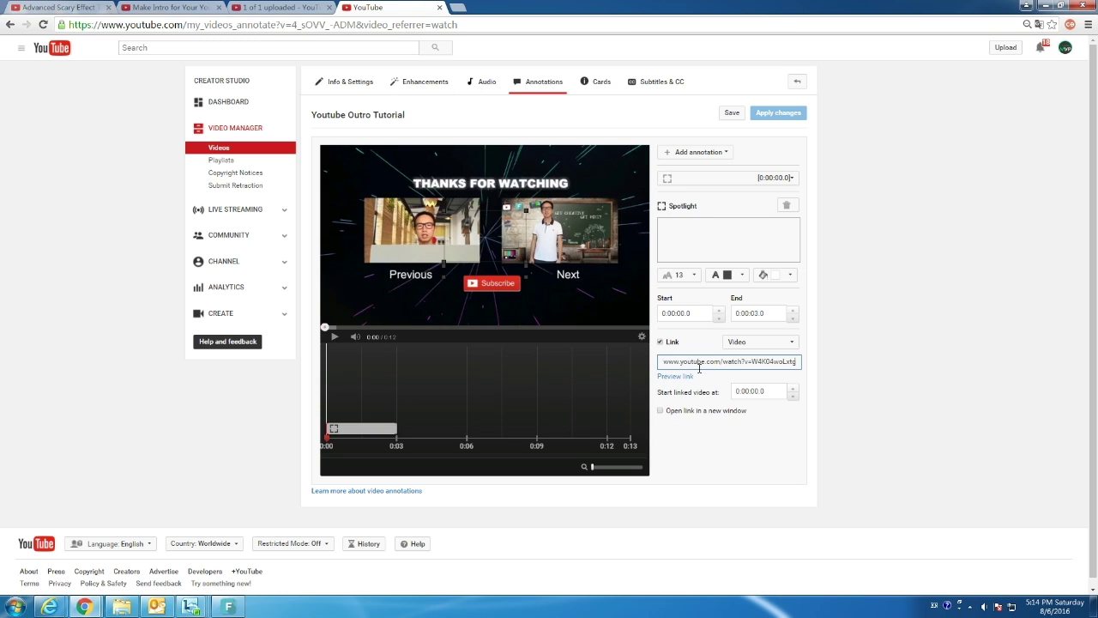
Set the link to open in a new window and place the spotlight over Previous, running 0:00–0:12.2
{"action": "left_click", "coordinate": [659, 411]}
{"action": "left_click", "coordinate": [660, 412]}
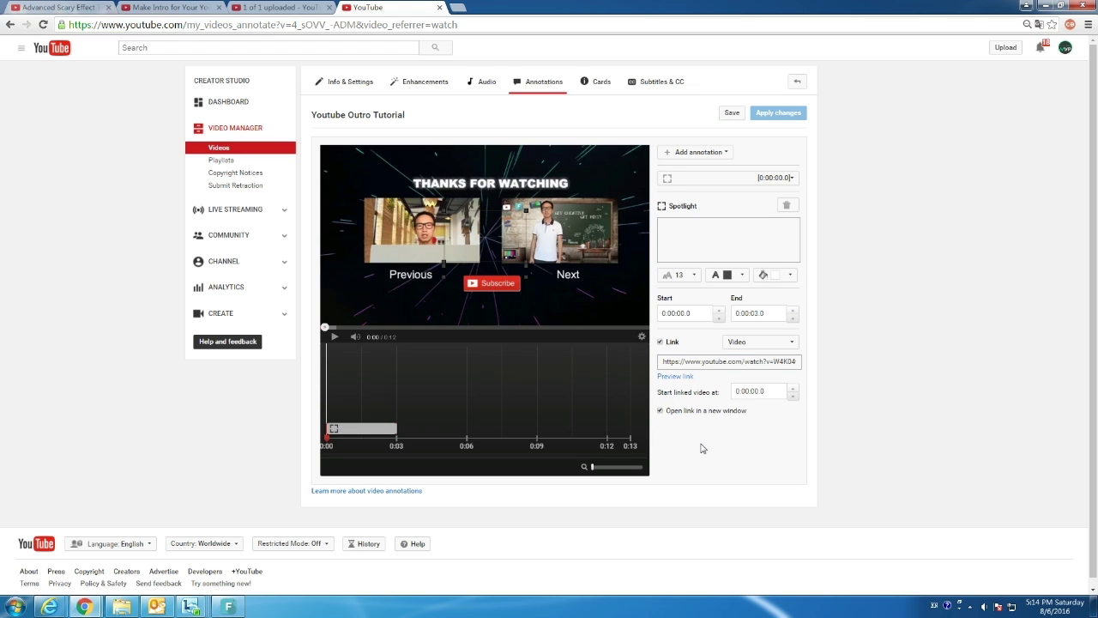
{"action": "mouse_move", "coordinate": [506, 294]}
{"action": "left_mouse_down"}
{"action": "mouse_move", "coordinate": [472, 236]}
{"action": "mouse_move", "coordinate": [391, 225]}
{"action": "left_mouse_up"}
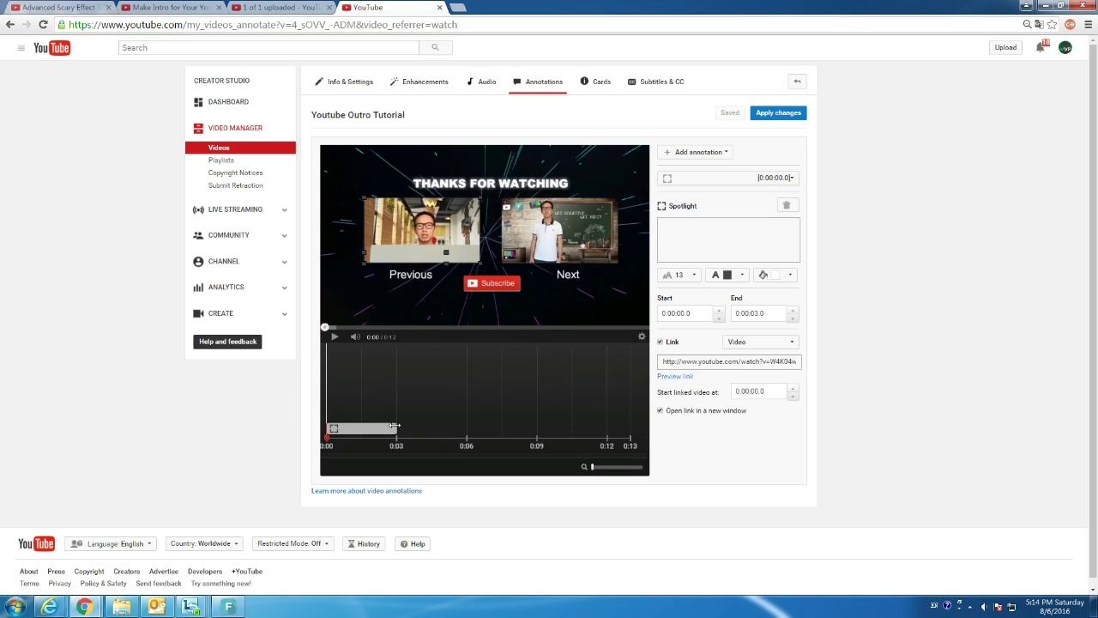
{"action": "left_click_drag", "start_coordinate": [392, 428], "coordinate": [647, 435]}
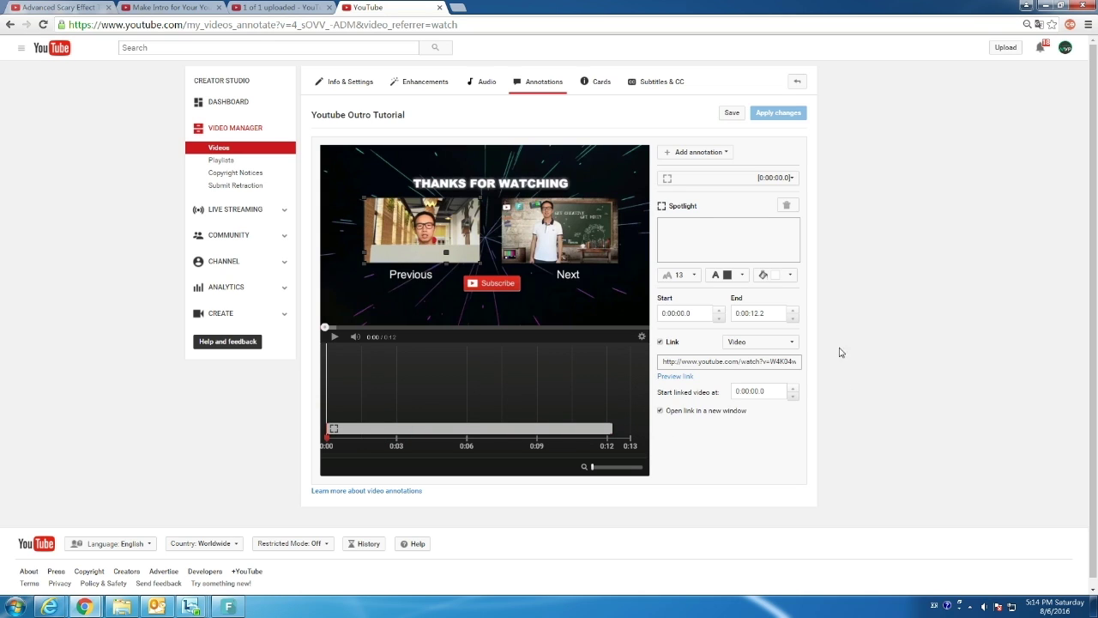
Add a second Spotlight annotation and make it a clickable link
{"action": "left_click", "coordinate": [695, 152]}
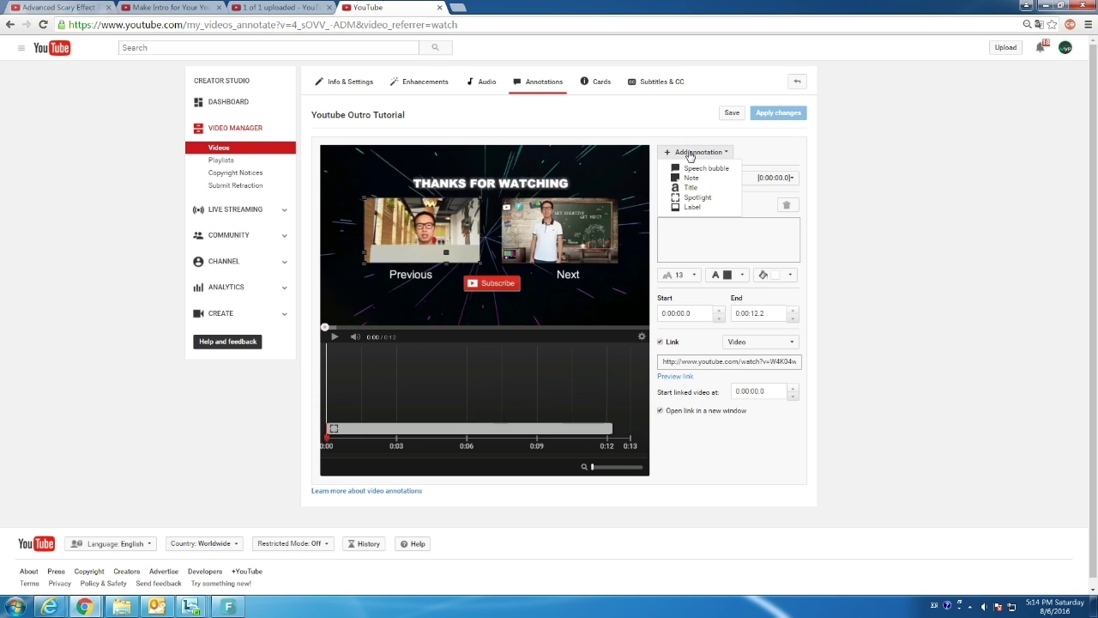
{"action": "left_click", "coordinate": [696, 198]}
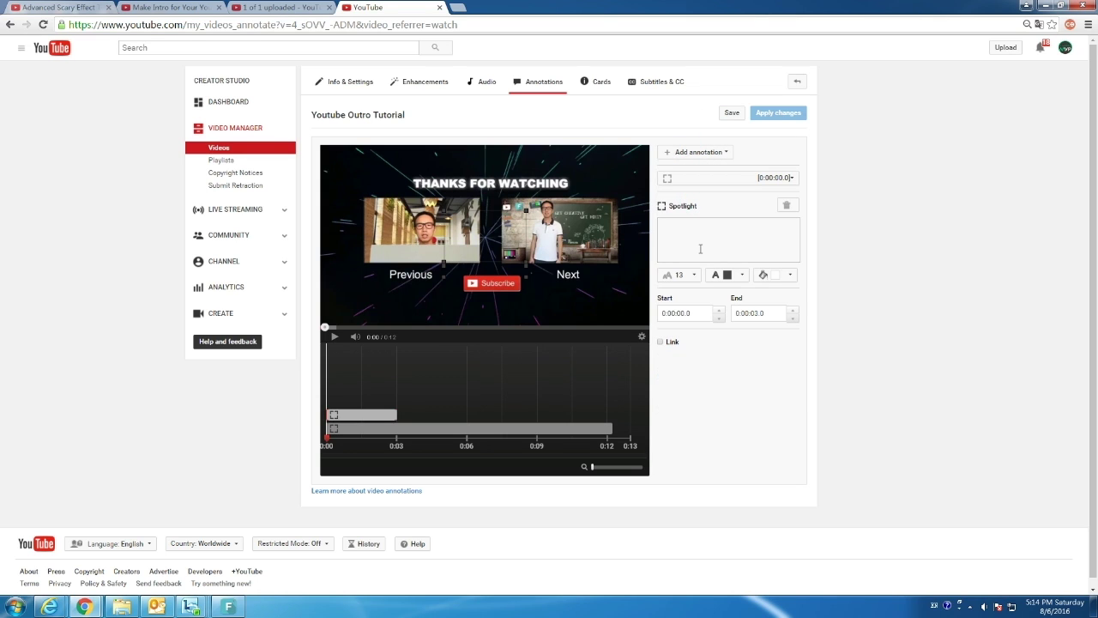
{"action": "left_click", "coordinate": [661, 343]}
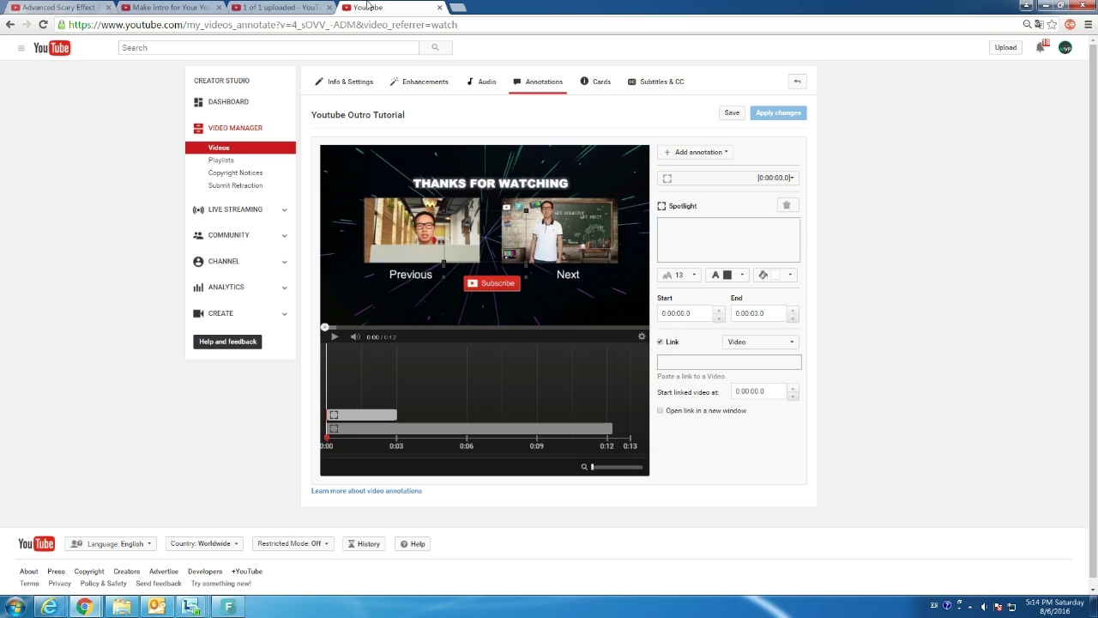
Link it to the Make Intro video's URL and place it over Next, running 0:00–0:12.2
{"action": "left_click", "coordinate": [161, 7]}
{"action": "left_click", "coordinate": [199, 24]}
{"action": "key", "text": "ctrl+c"}
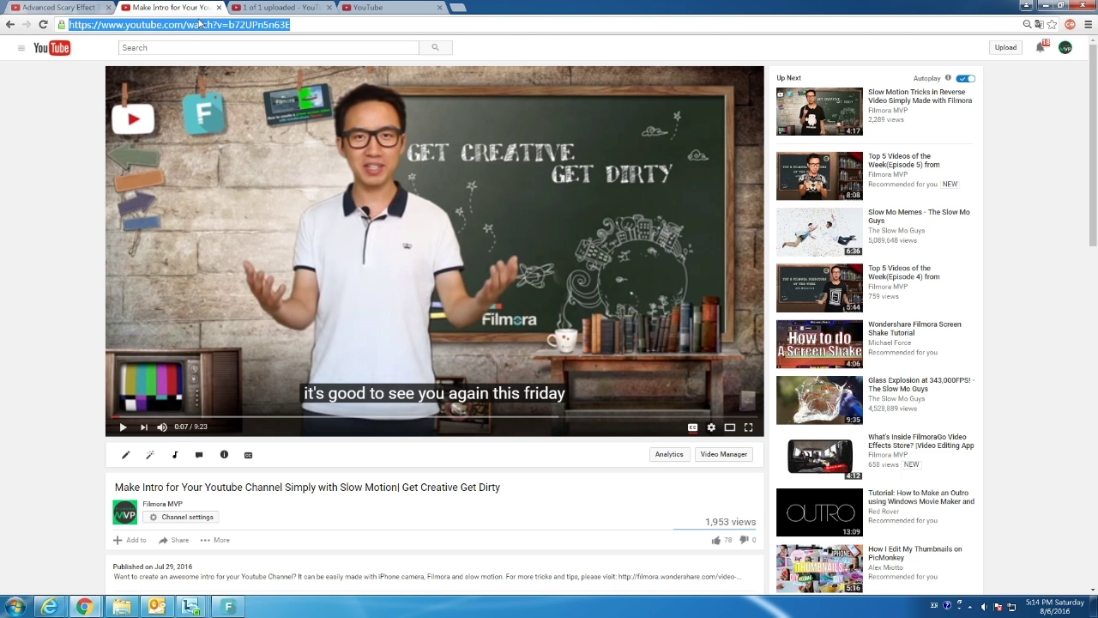
{"action": "left_click", "coordinate": [367, 7]}
{"action": "left_click", "coordinate": [700, 362]}
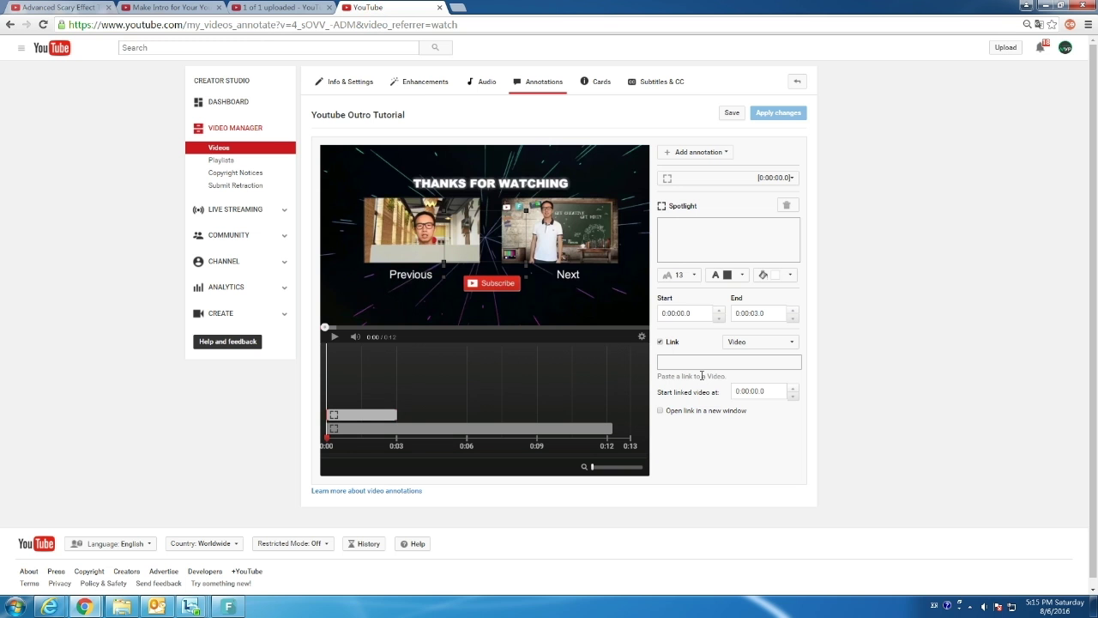
{"action": "key", "text": "ctrl+v"}
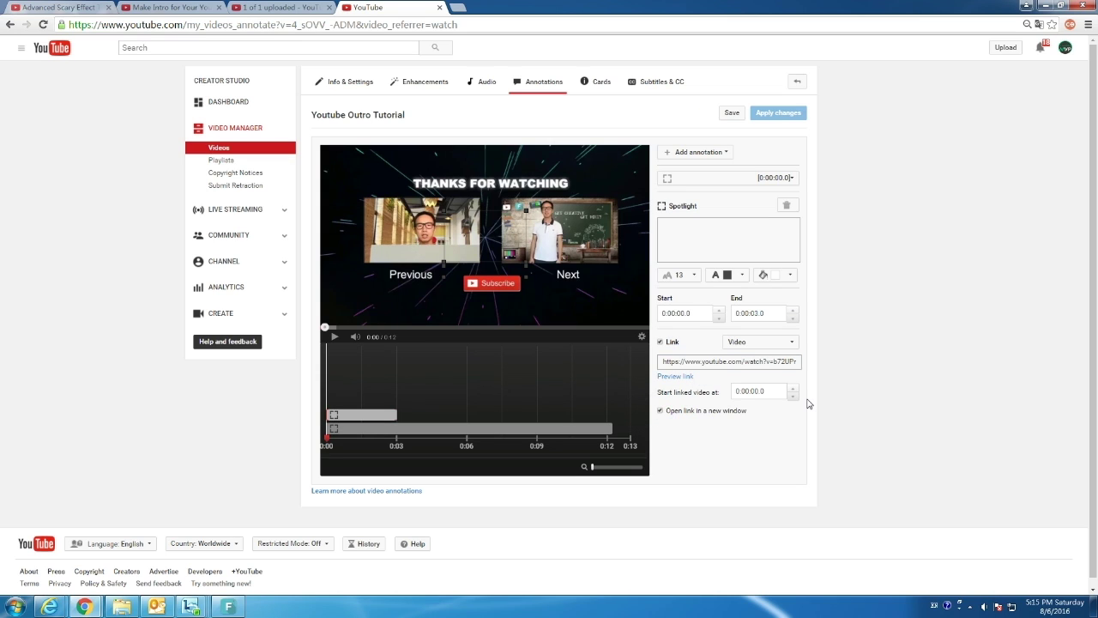
{"action": "left_click_drag", "start_coordinate": [486, 265], "coordinate": [548, 237]}
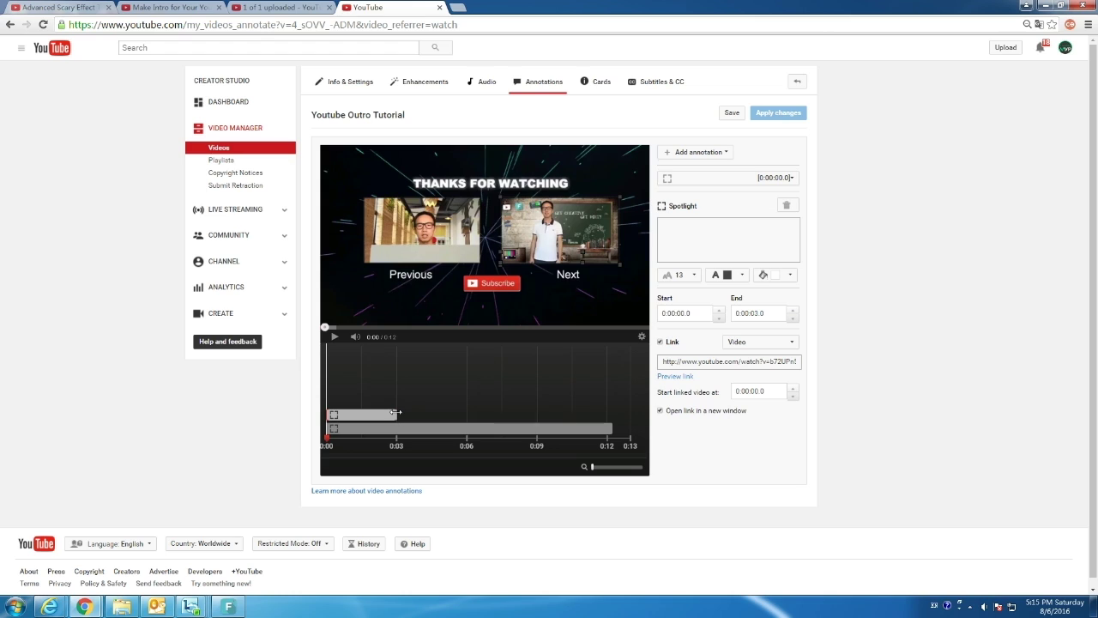
{"action": "left_click_drag", "start_coordinate": [395, 413], "coordinate": [570, 417]}
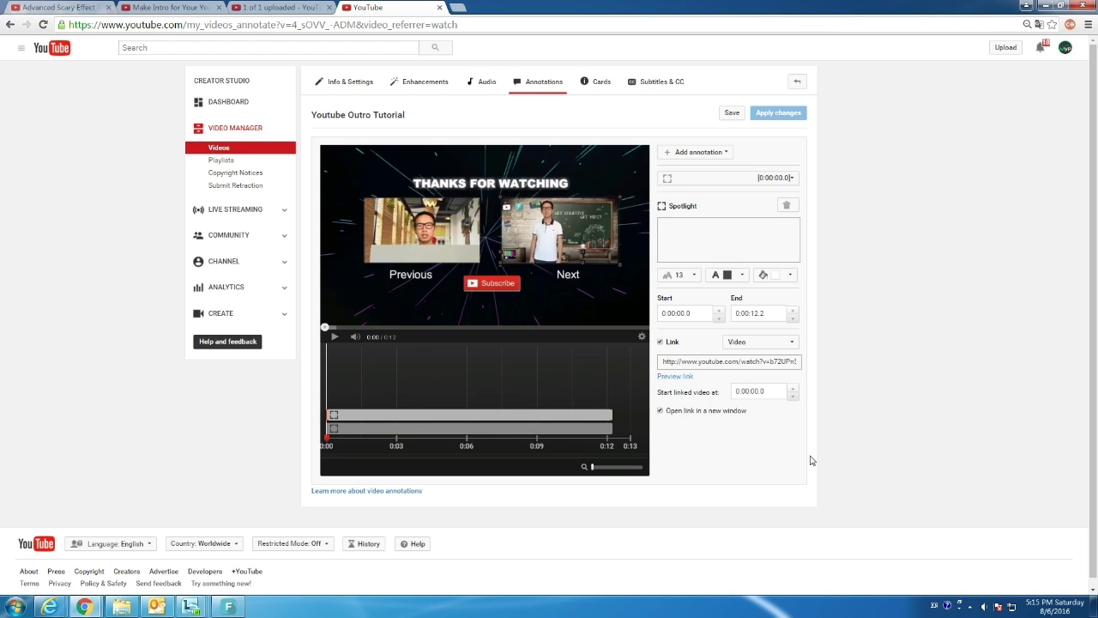
Save and apply both spotlight annotations, then return to the '1 of 1 uploaded' page
{"action": "left_click", "coordinate": [734, 114]}
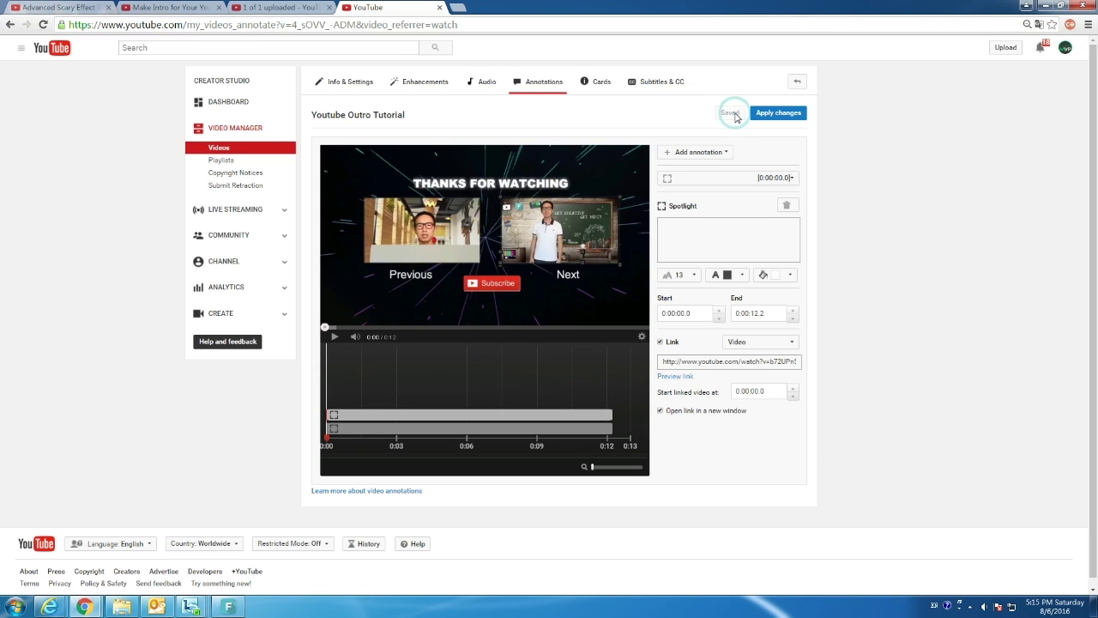
{"action": "left_click", "coordinate": [788, 119]}
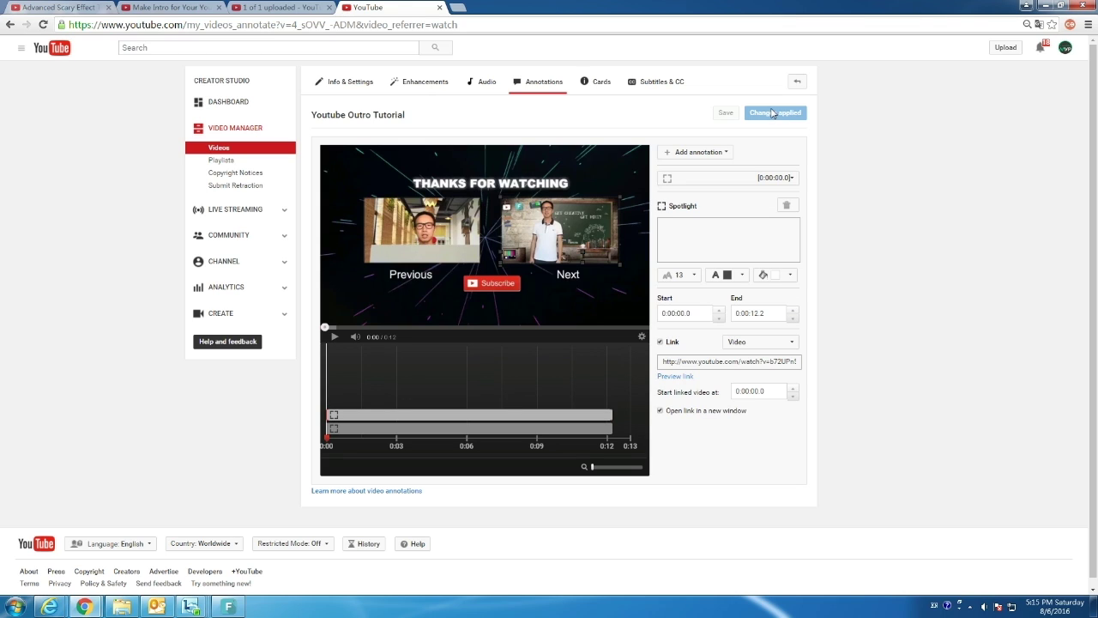
{"action": "left_click", "coordinate": [297, 7]}
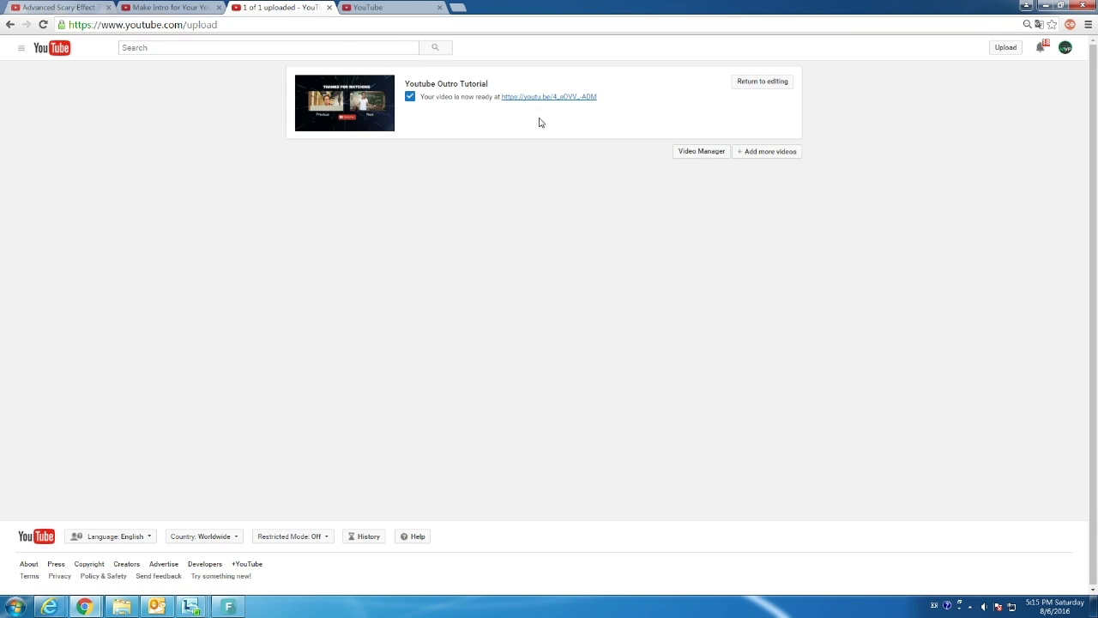